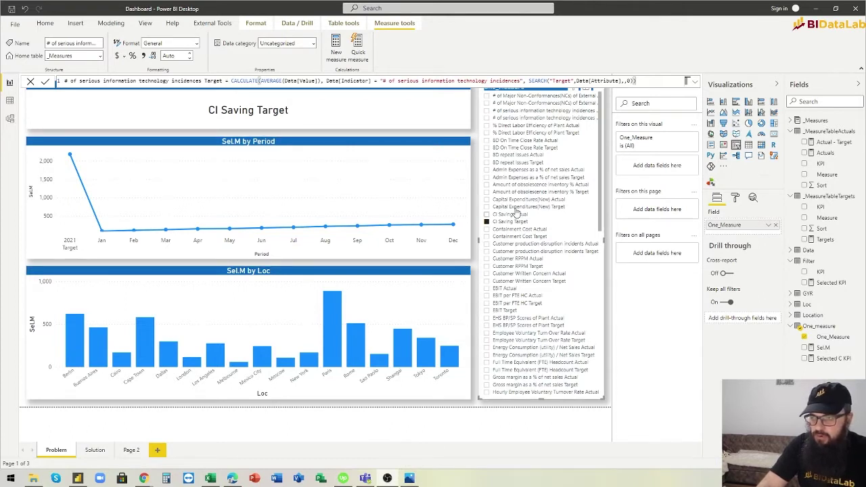
- Cycle the slicer through CI Saving, Capital Expenditures(New), Containment Cost, Customer Written Concern and EBIT measures
click(488, 213)
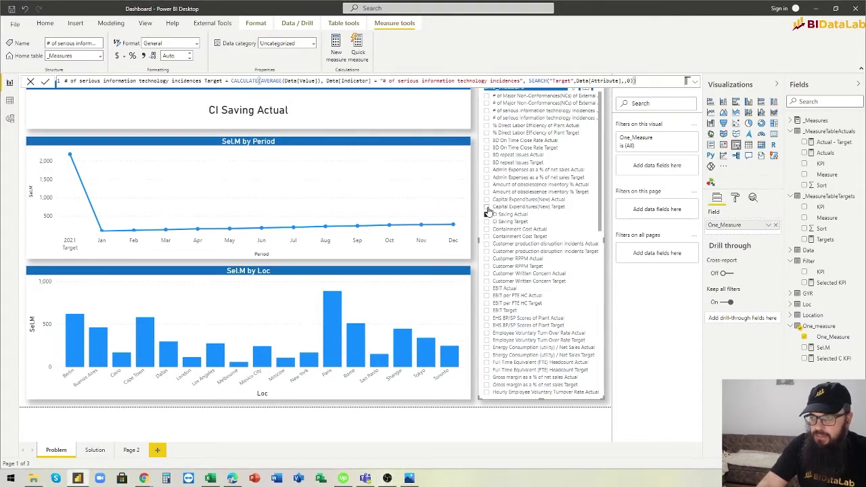
click(488, 206)
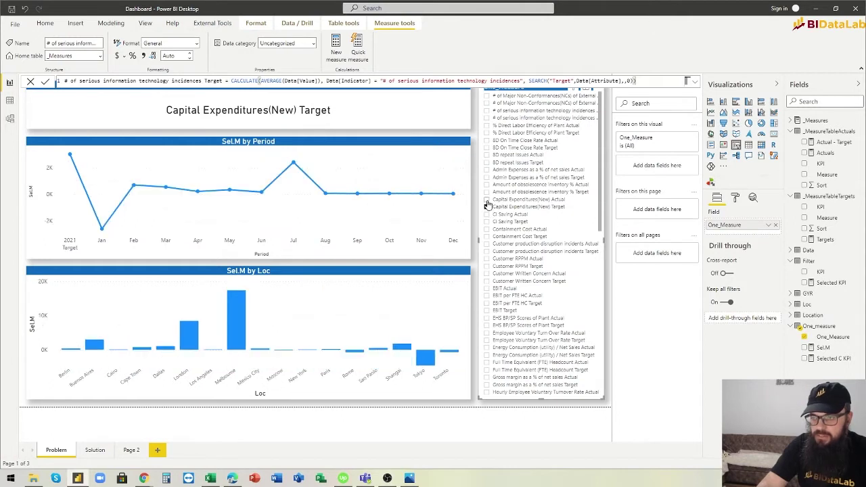
click(488, 199)
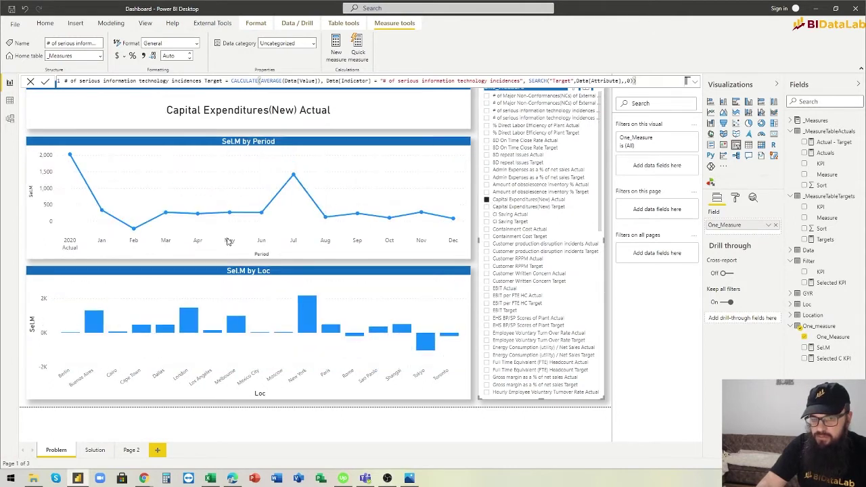
click(486, 237)
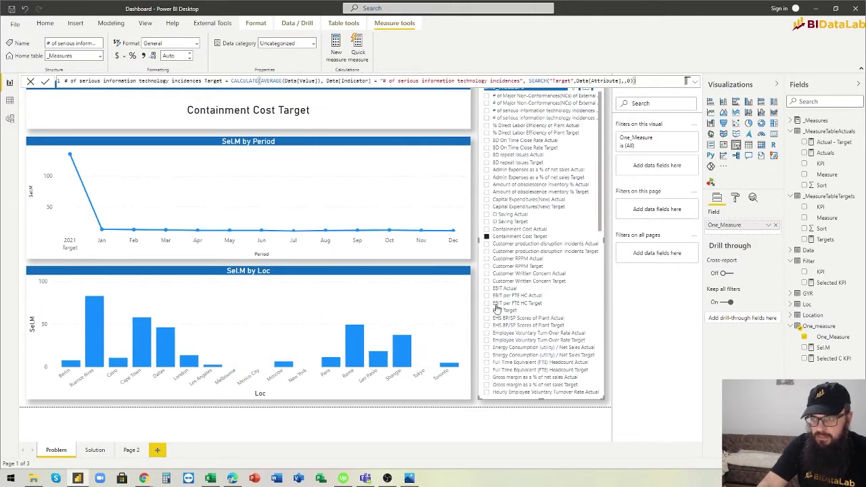
click(487, 275)
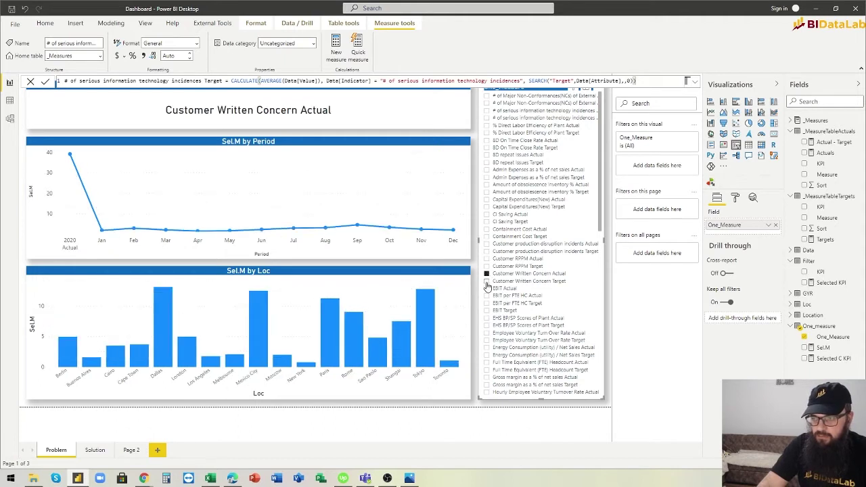
click(487, 282)
click(487, 289)
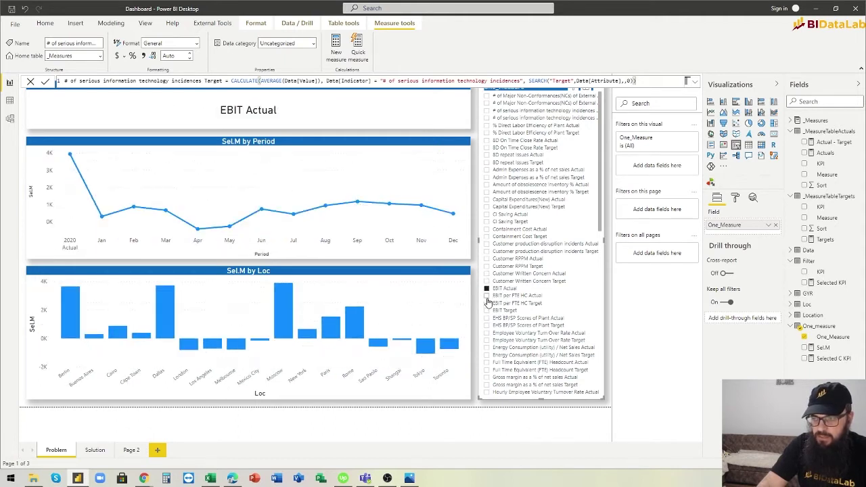
click(486, 297)
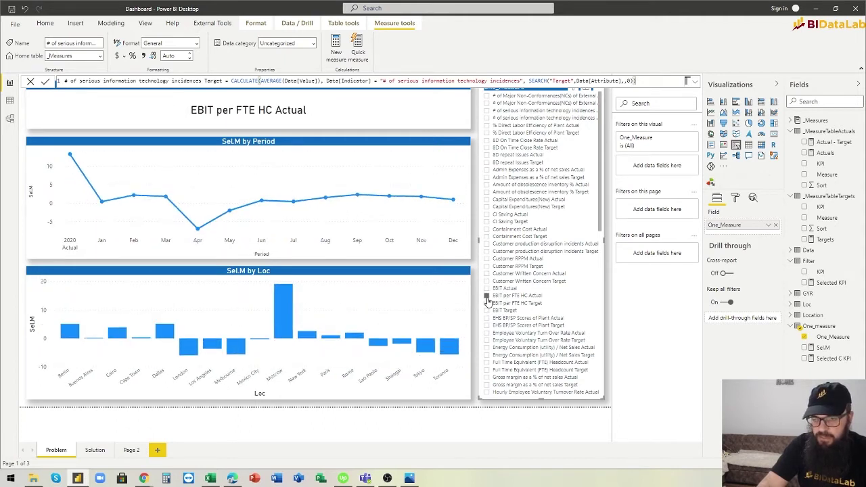
click(487, 303)
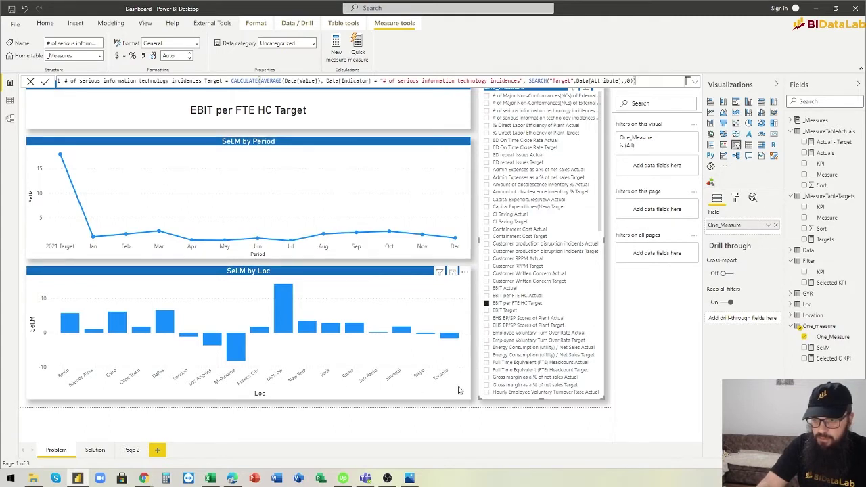
- Try Employee Voluntary Turn Over Rate Actual and Customer RPPM Target, ending on Customer production disruption incidents Actual
click(486, 333)
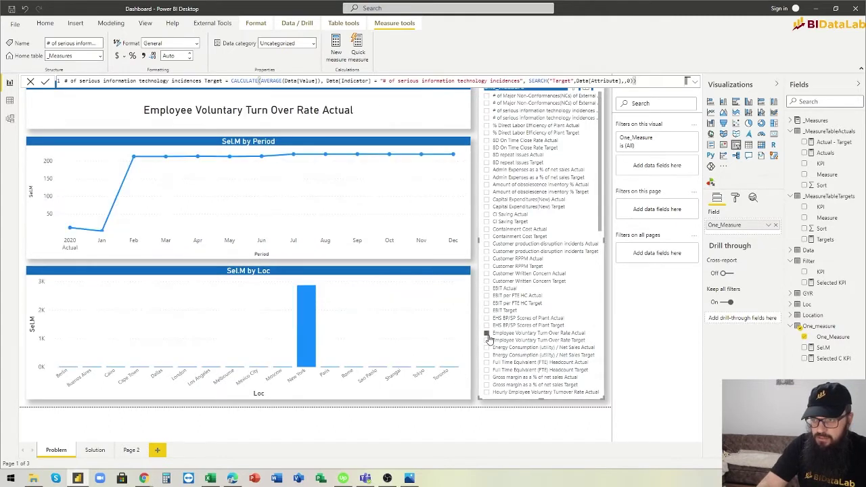
click(487, 281)
click(488, 267)
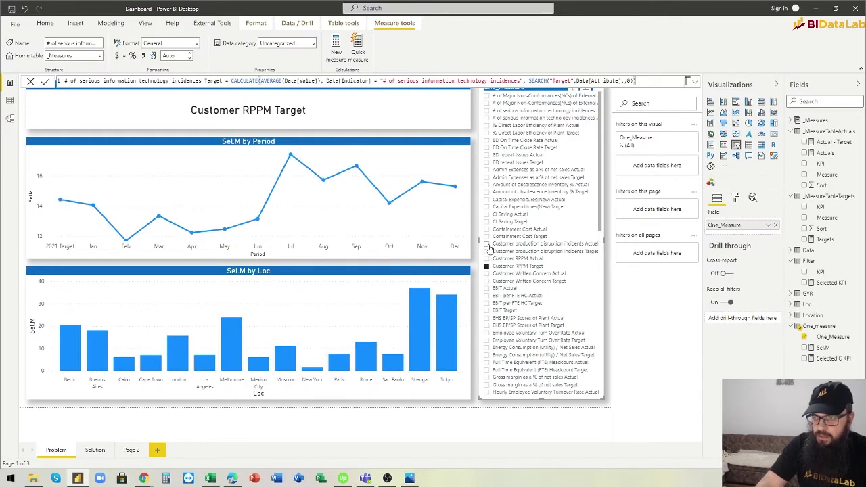
click(487, 244)
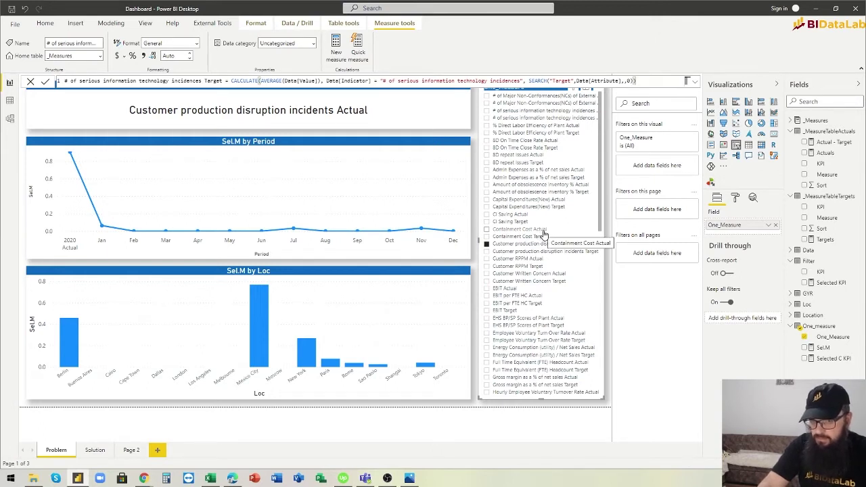
- Toggle Containment Cost Actual and Target, settle on Target, and select the Sel.M by Period chart
click(543, 230)
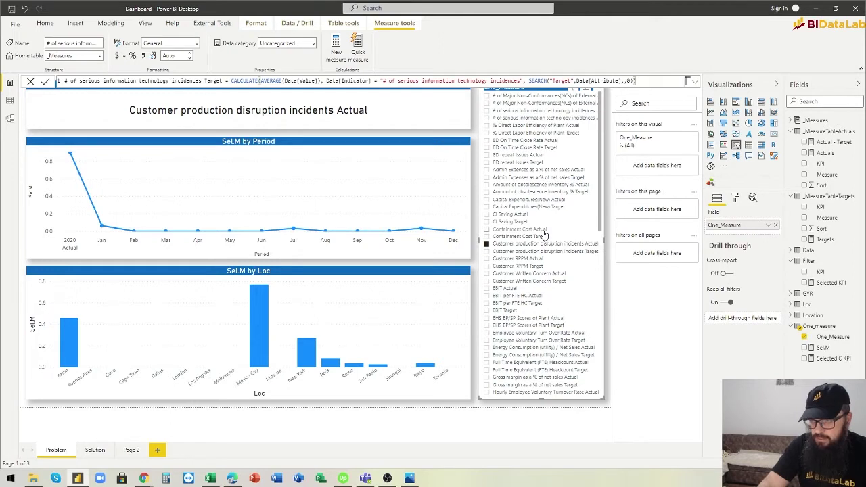
click(539, 237)
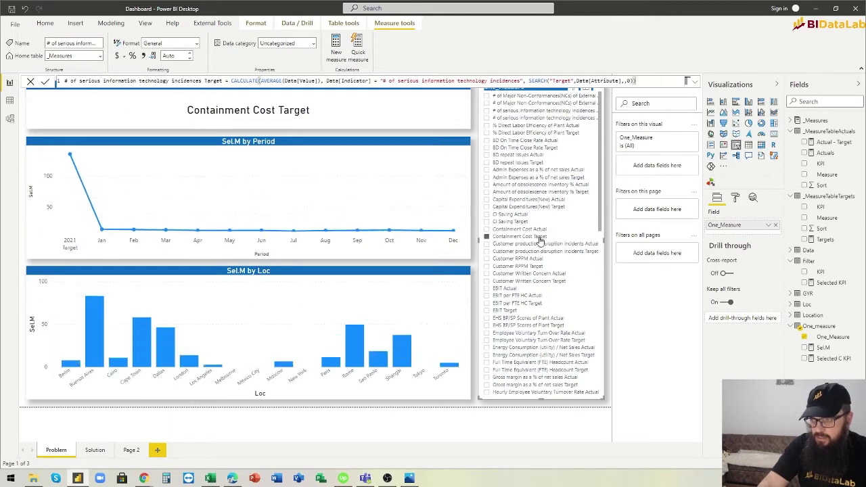
click(538, 230)
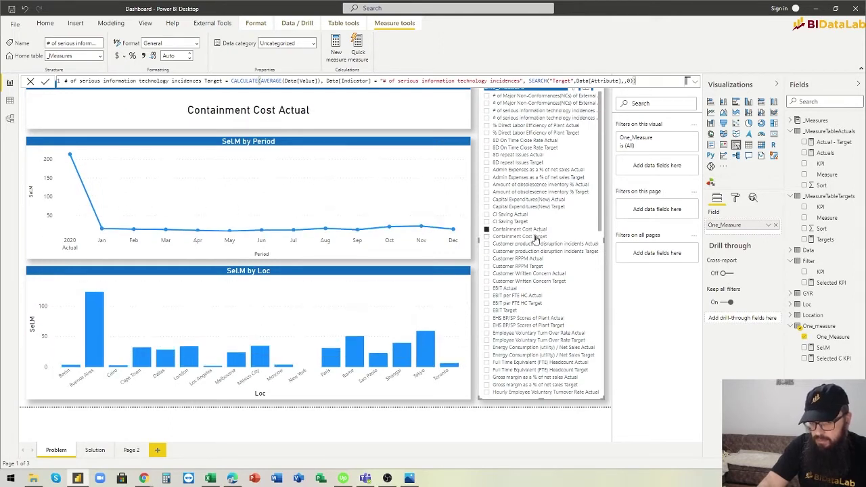
click(536, 238)
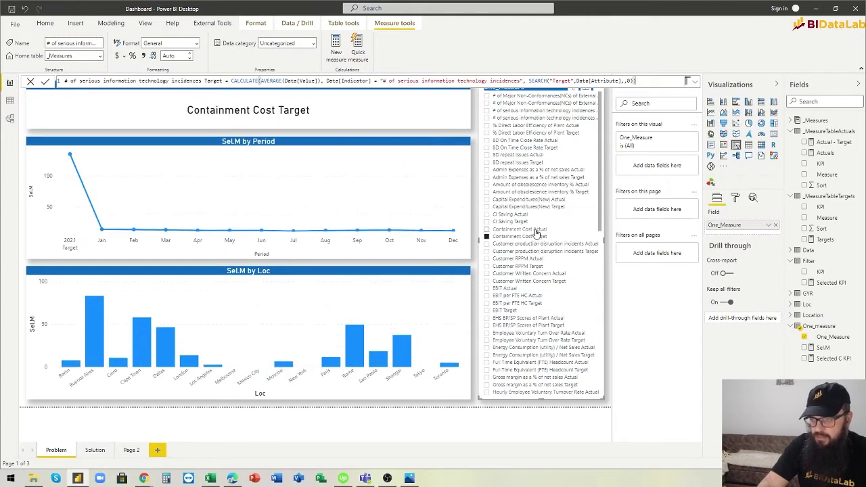
click(536, 238)
click(537, 238)
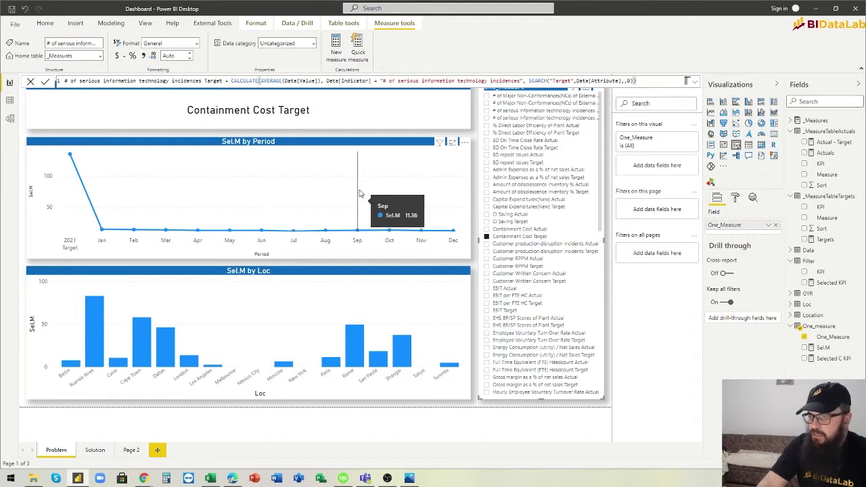
click(352, 148)
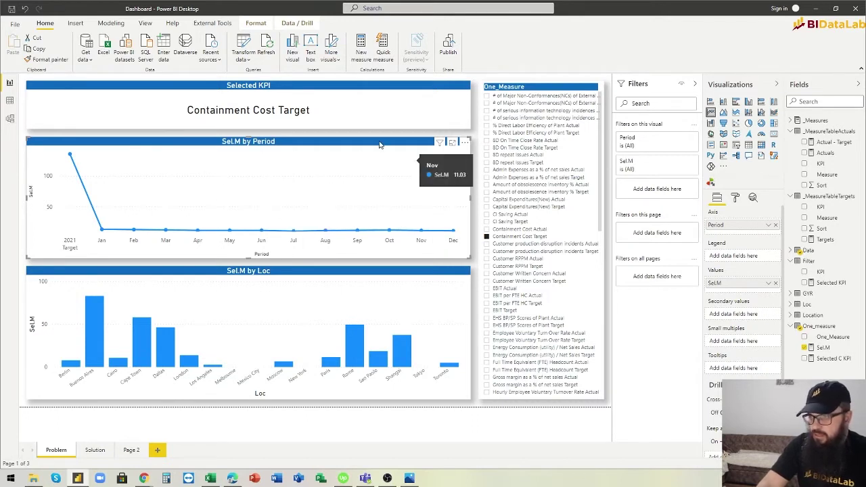
- Expand _Measures and view the 8D and Admin Expenses Actual/Target measure formulas
click(798, 121)
click(832, 196)
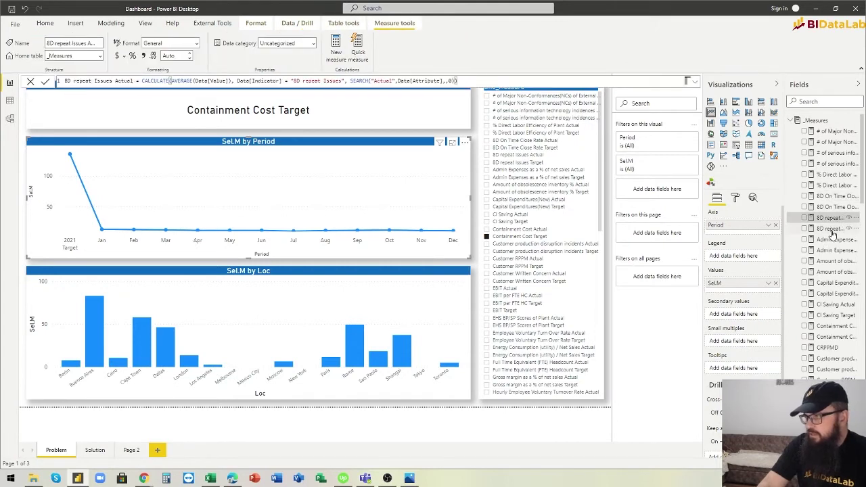
click(832, 237)
click(831, 230)
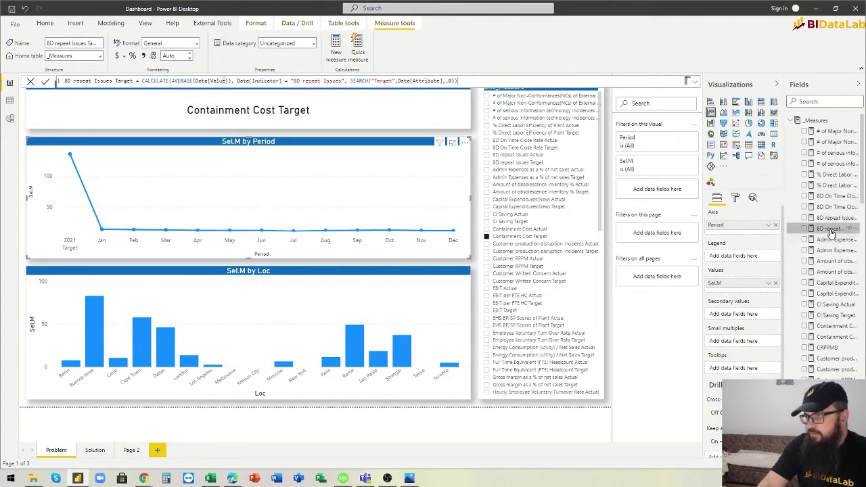
click(831, 219)
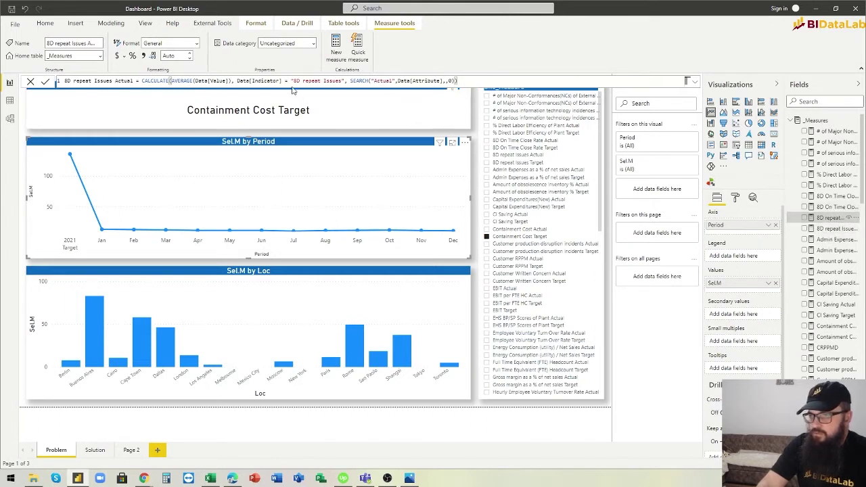
- Highlight CALCULATE, the 8D repeat Issues name and Actual in the formula
click(159, 81)
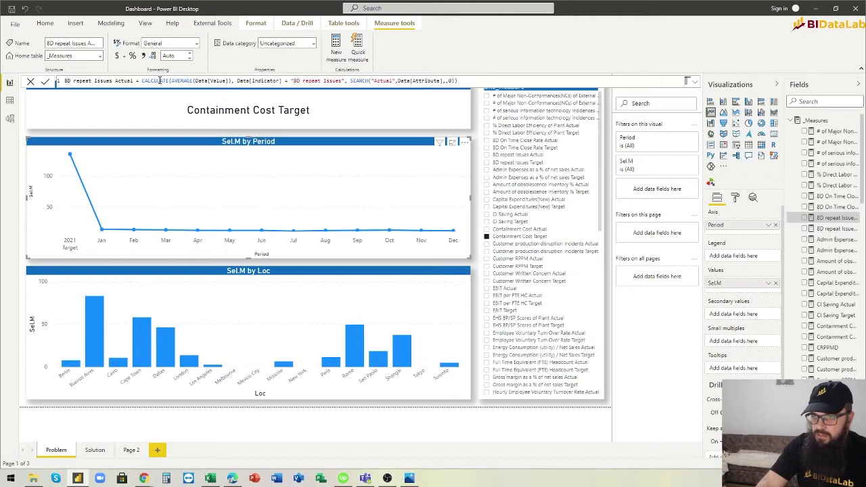
double_click(159, 81)
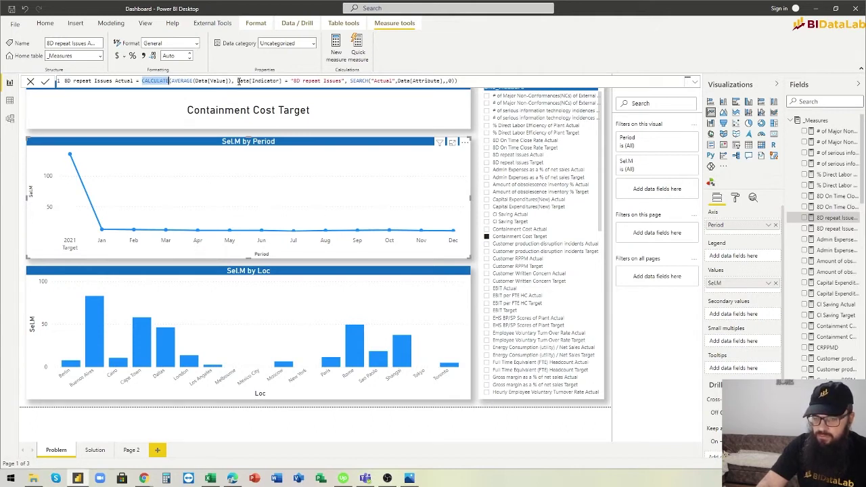
drag(294, 81, 342, 81)
double_click(384, 81)
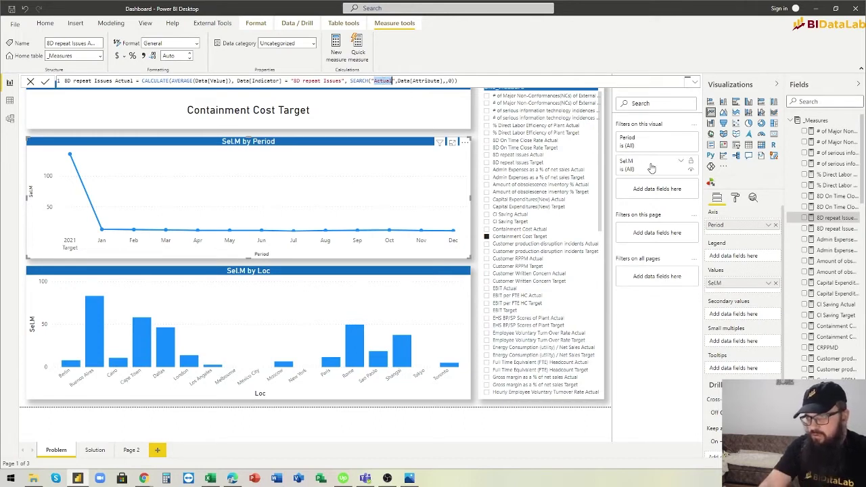
- View the 8D On Time Close Rate Actual and Target formulas, then collapse _Measures
click(830, 196)
click(830, 208)
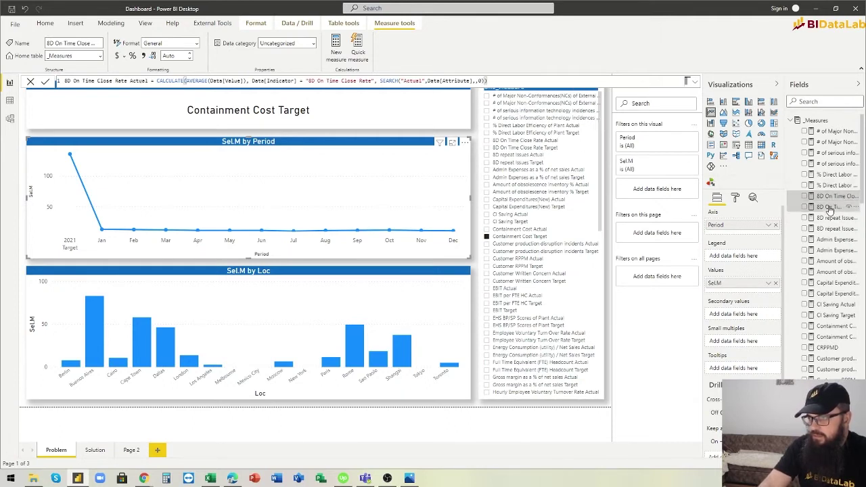
click(791, 120)
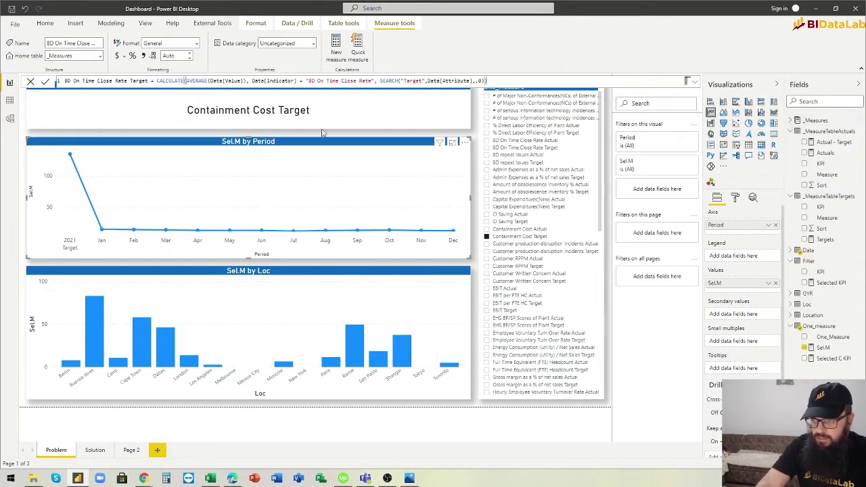
- Open Enter data, cancel the Create Table dialog, and switch to measures.xlsx in Excel
click(472, 137)
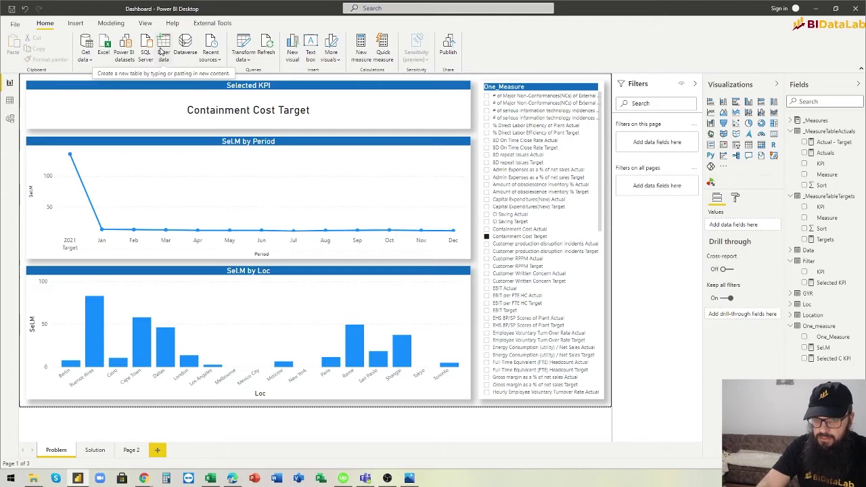
click(163, 53)
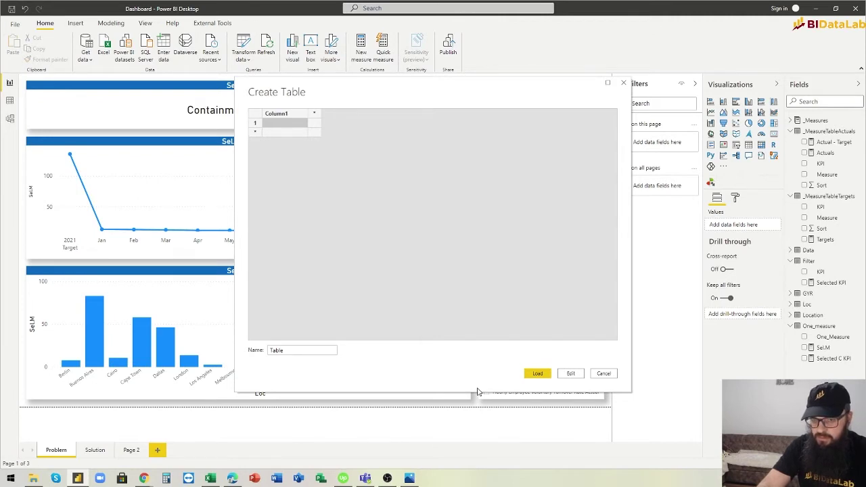
click(612, 381)
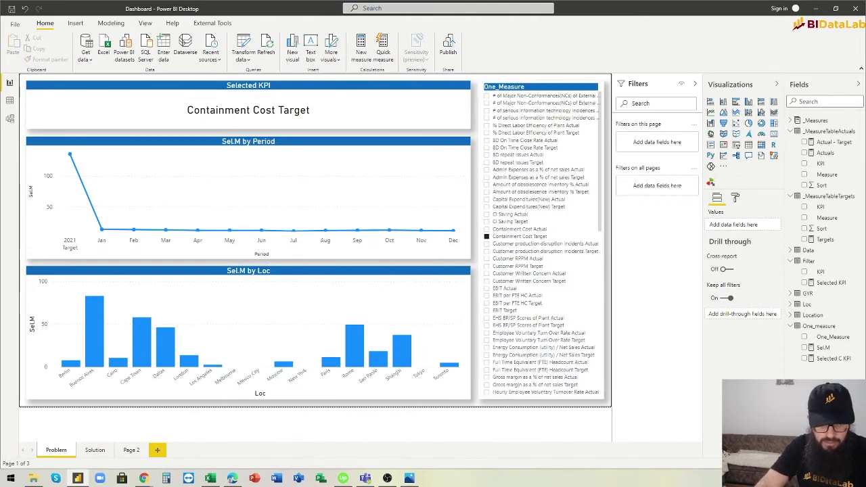
click(210, 479)
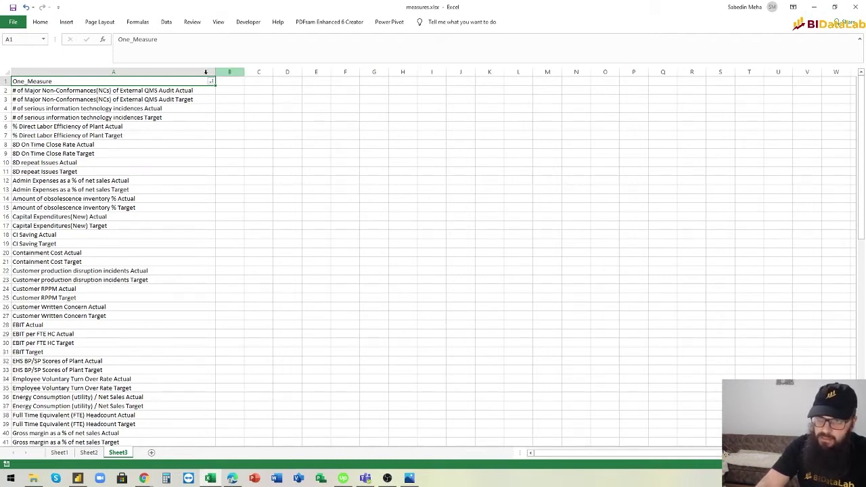
- Minimize Excel after reviewing Sheet3's One_Measure list to return to the Power BI report
click(815, 8)
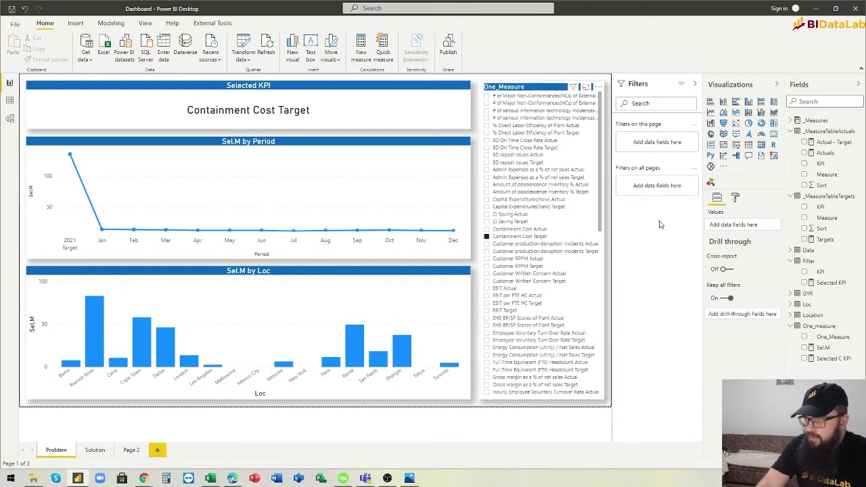
- Select One_Measure in the One_measure table and display the Sel.M measure's DAX
click(825, 337)
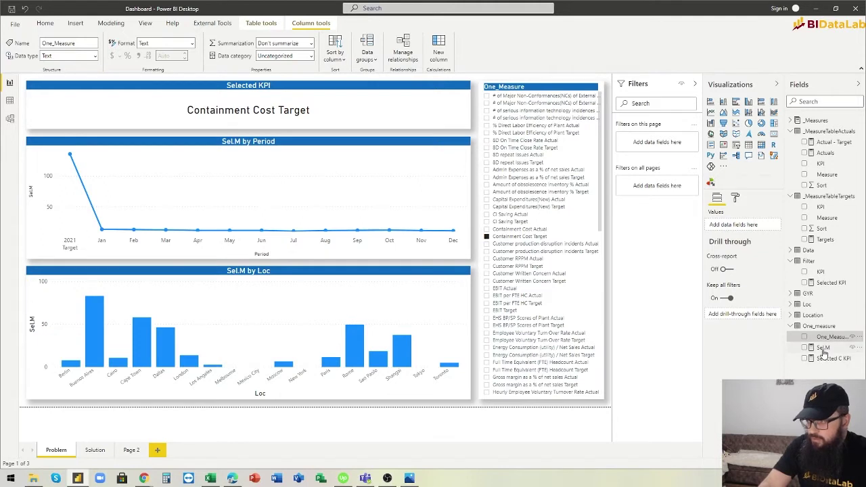
click(823, 348)
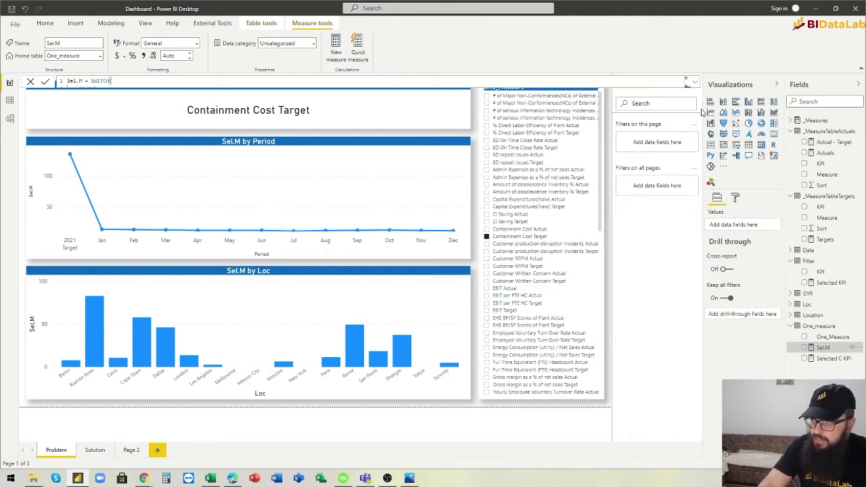
- Expand the Sel.M formula and highlight line 3's Direct Labor Efficiency reference and KPI name
click(695, 83)
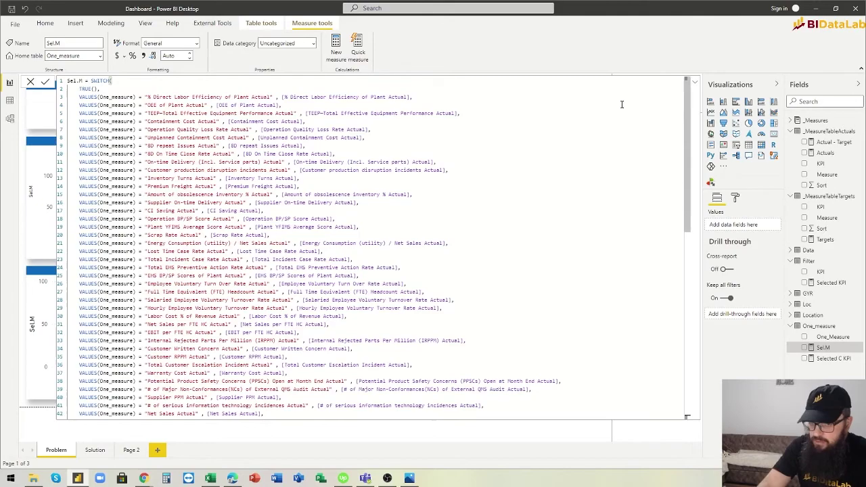
scroll(323, 287, down, 10)
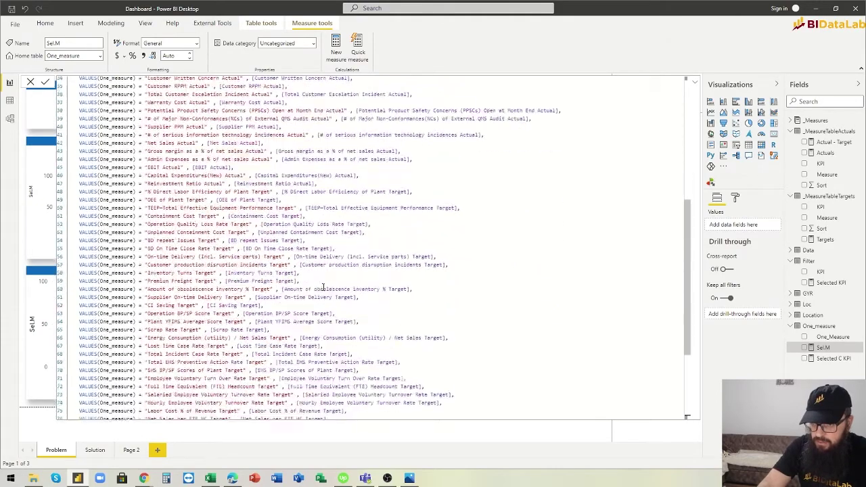
scroll(323, 287, up, 10)
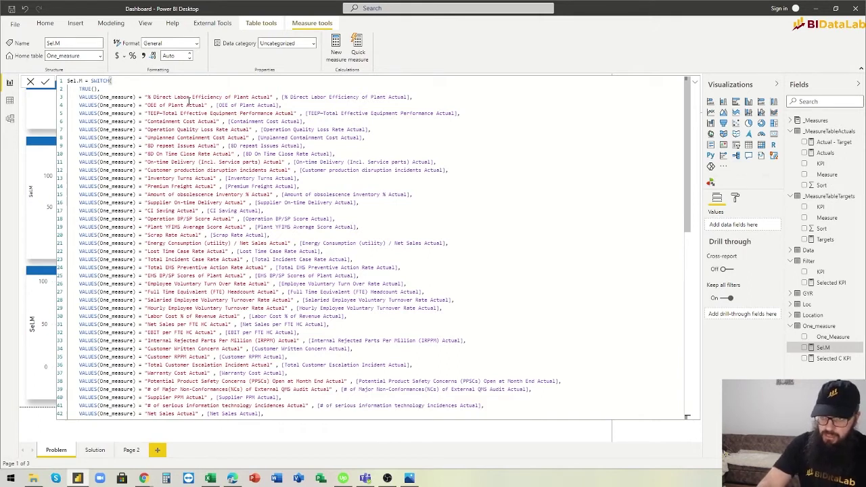
drag(282, 96, 414, 97)
drag(146, 97, 275, 97)
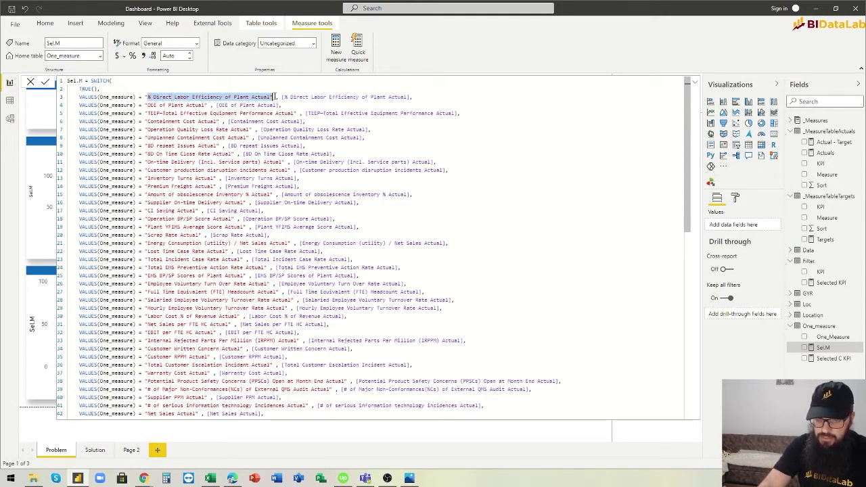
- Highlight Containment Cost Actual on line 6 and the 8D repeat Issues Actual name and reference on line 9
drag(150, 121, 219, 121)
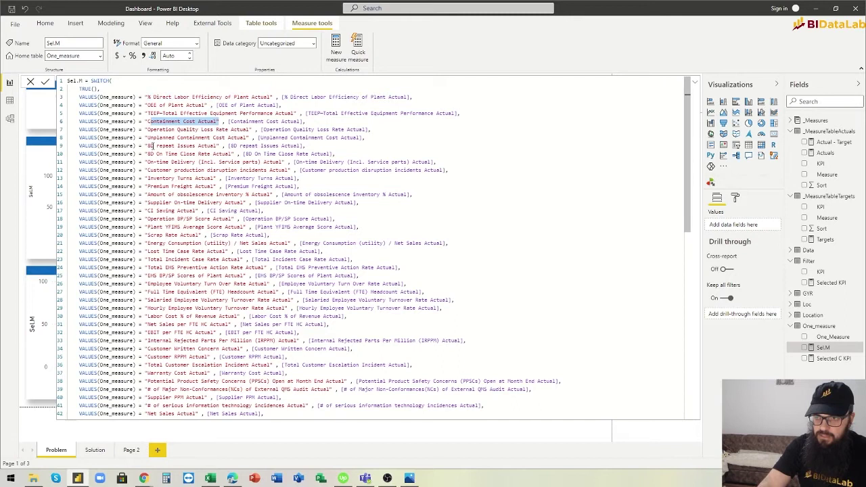
drag(151, 145, 208, 146)
drag(148, 147, 216, 146)
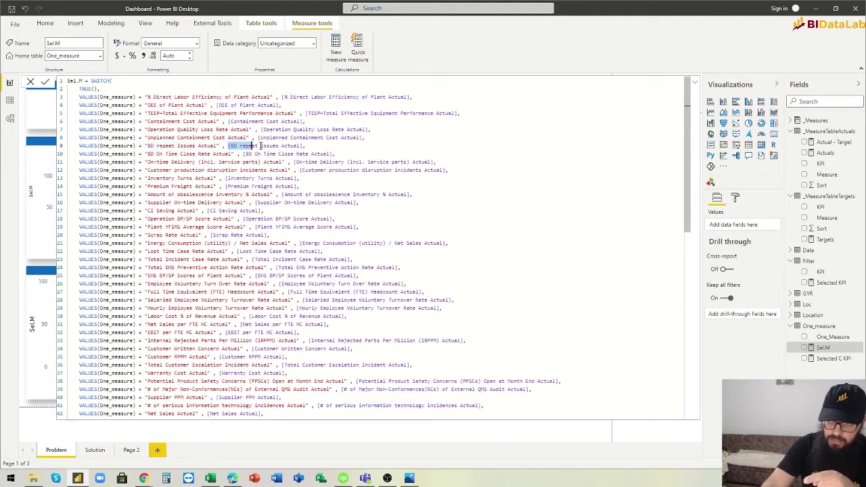
drag(260, 146, 304, 146)
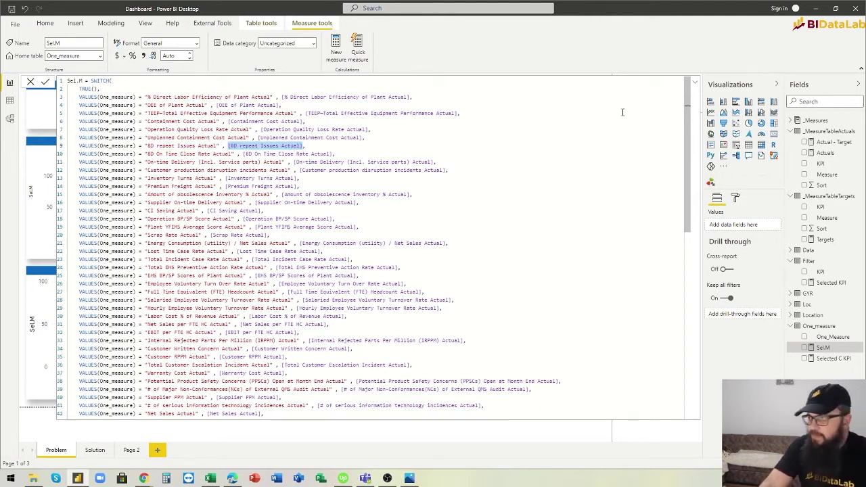
- Collapse the Sel.M formula back to a single line
click(696, 82)
click(696, 82)
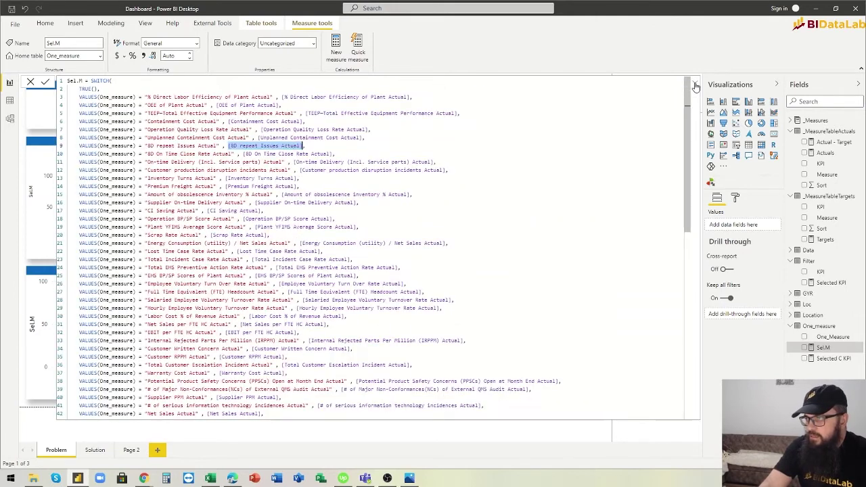
click(695, 83)
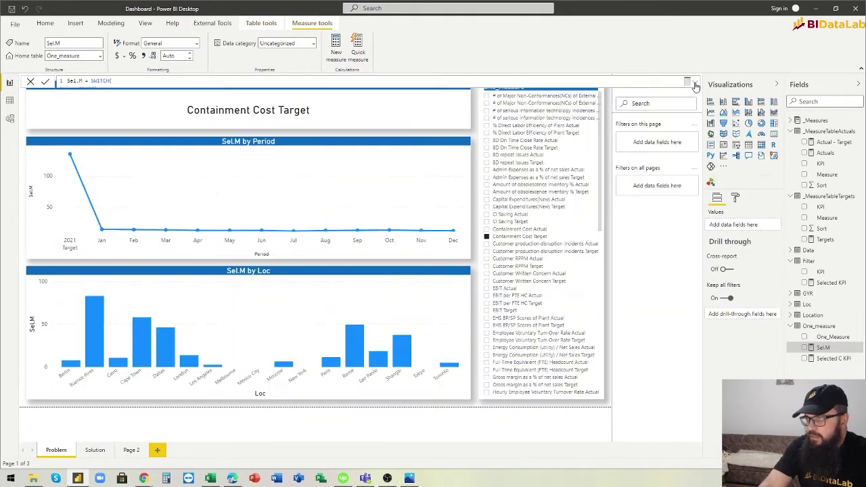
- Show Capital Expenditures(New) Target and Amount of obsolescence inventory % Target, then open the Solution page
click(487, 207)
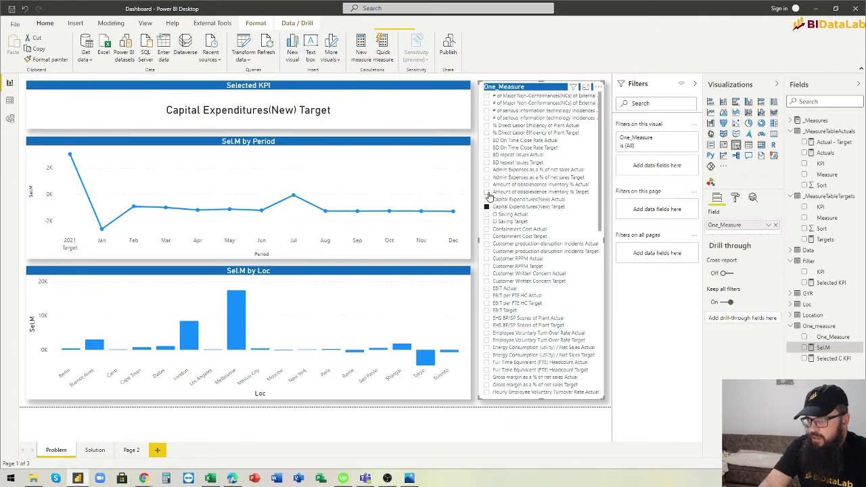
click(488, 193)
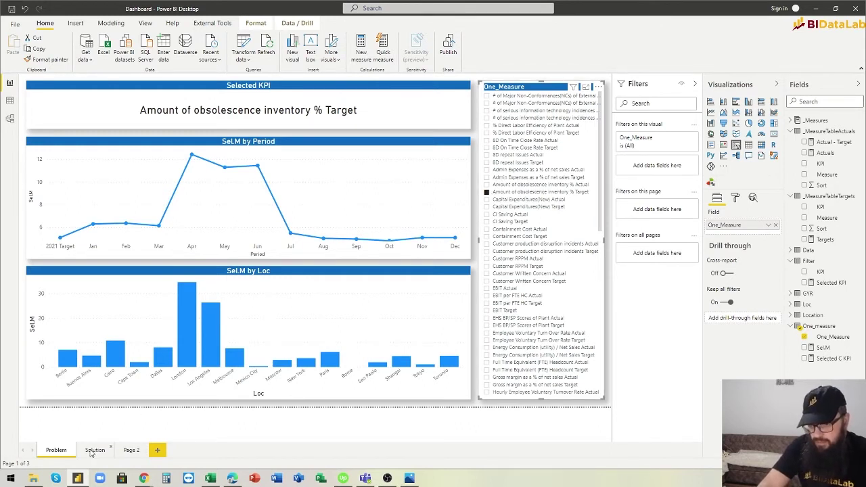
click(94, 450)
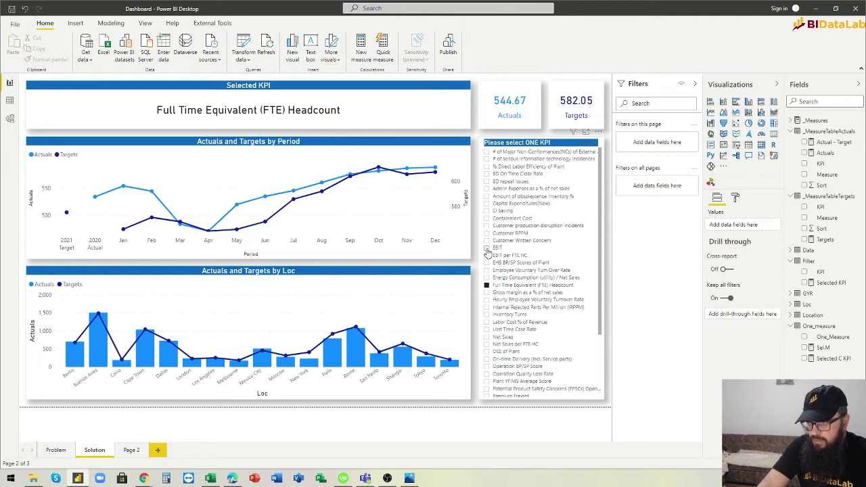
click(487, 248)
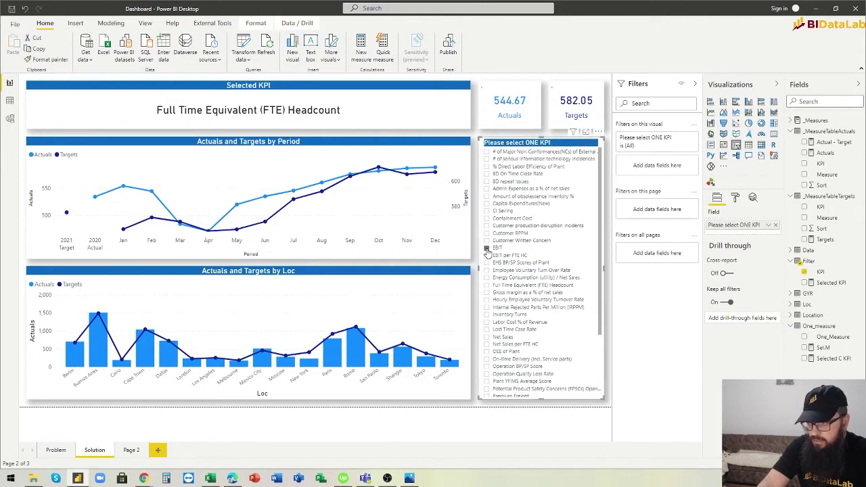
click(487, 316)
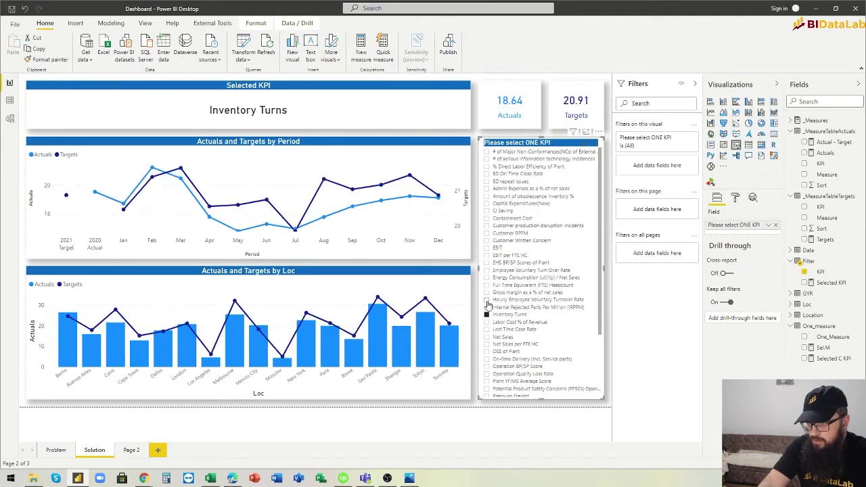
click(487, 301)
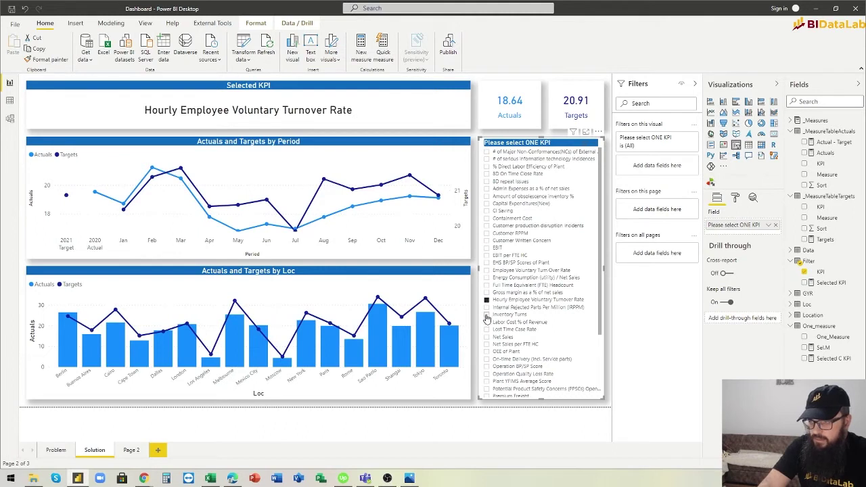
click(488, 315)
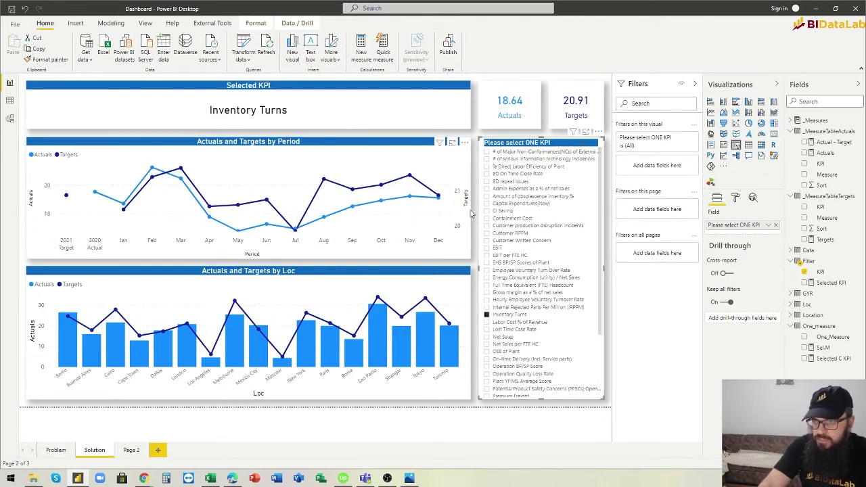
click(487, 197)
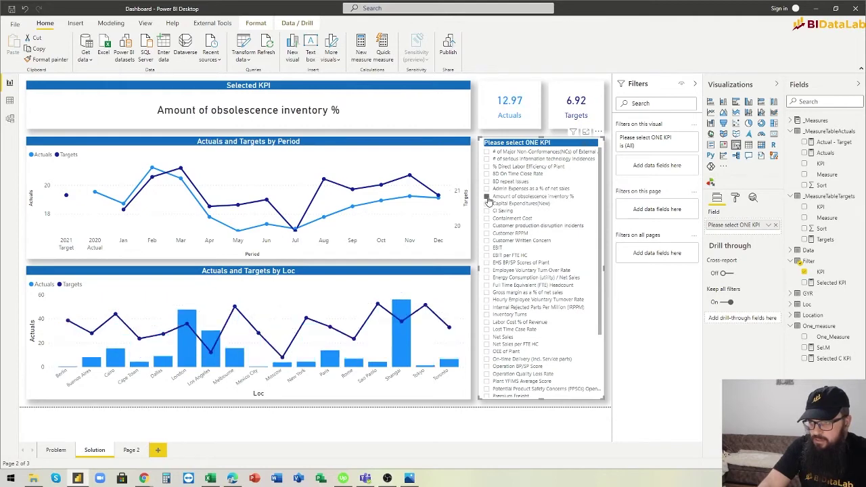
click(487, 182)
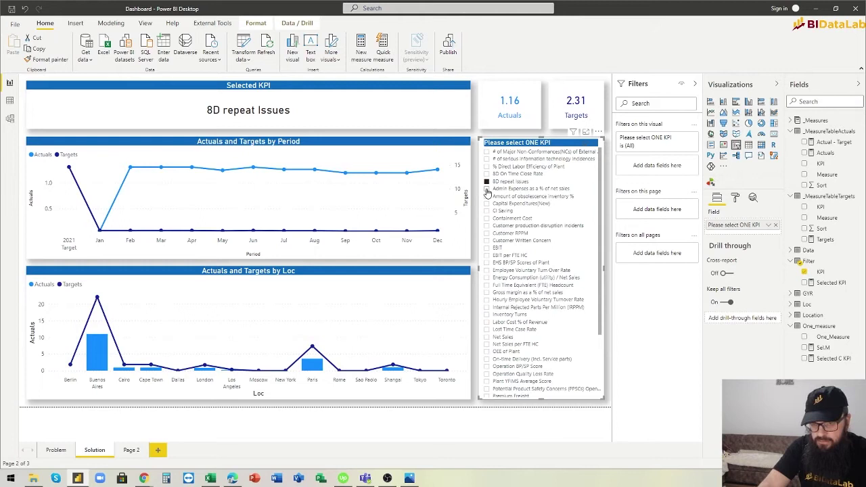
click(488, 189)
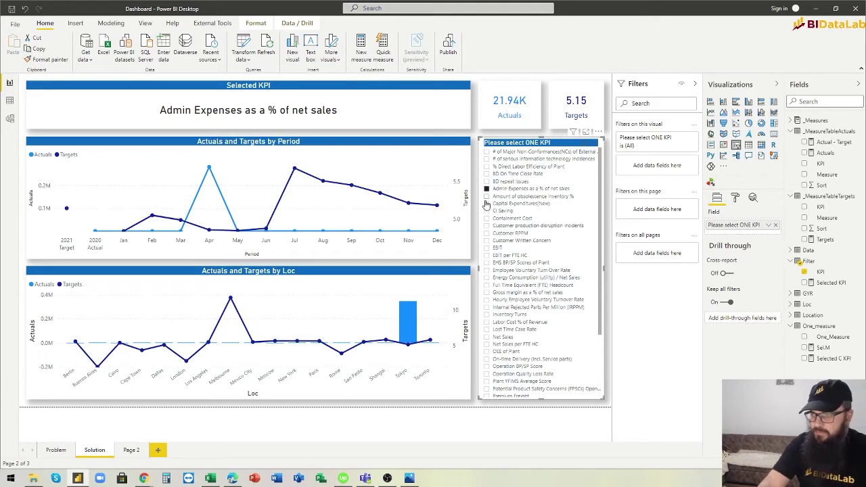
click(487, 248)
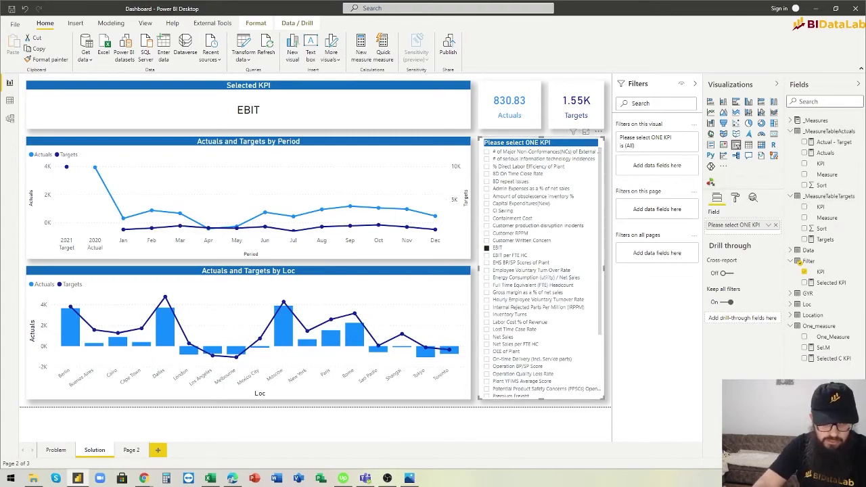
key(alt+Tab)
click(60, 453)
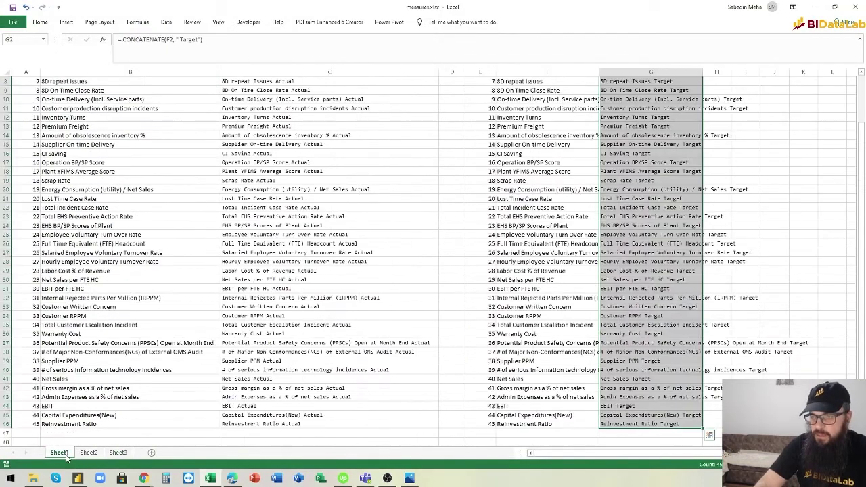
scroll(278, 304, up, 3)
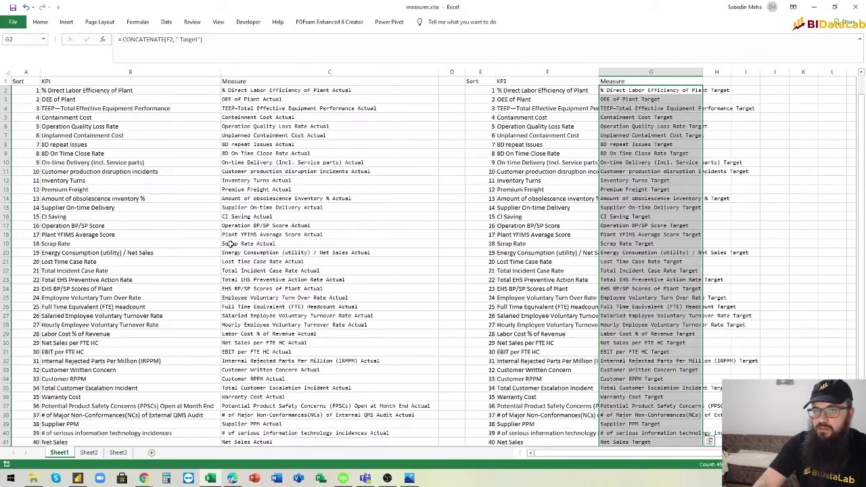
click(38, 82)
click(45, 81)
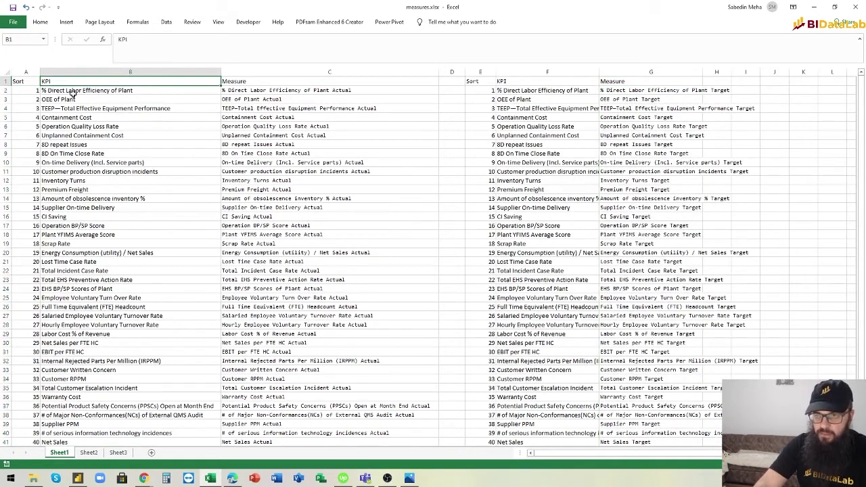
click(76, 91)
click(284, 94)
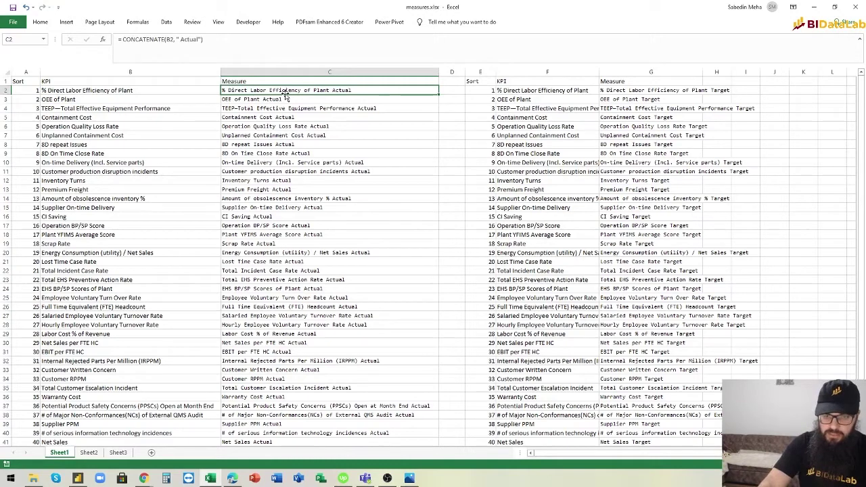
click(722, 92)
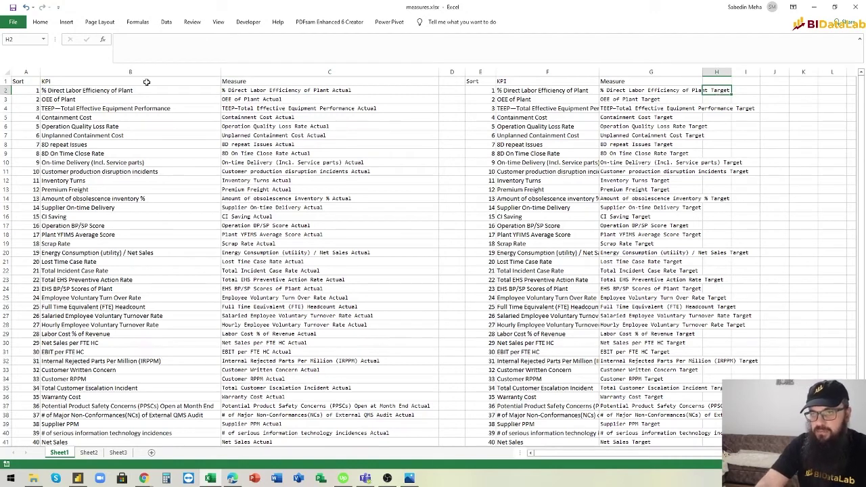
drag(24, 82, 274, 404)
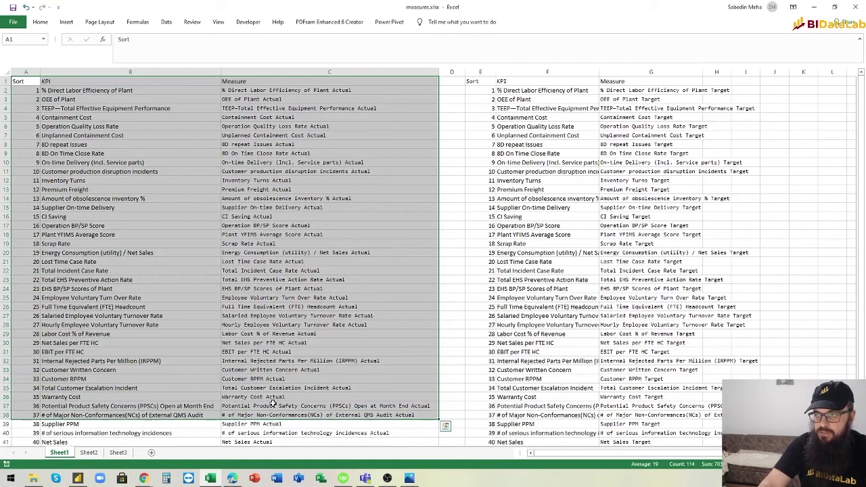
drag(483, 81, 685, 423)
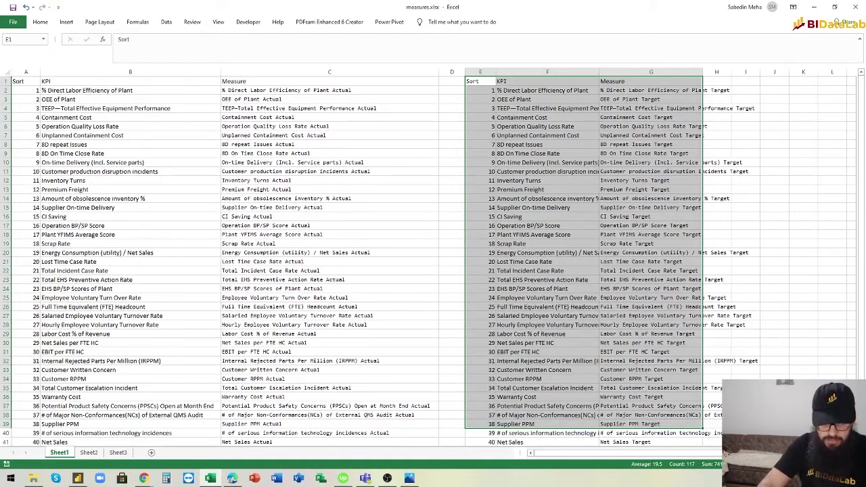
key(alt+Tab)
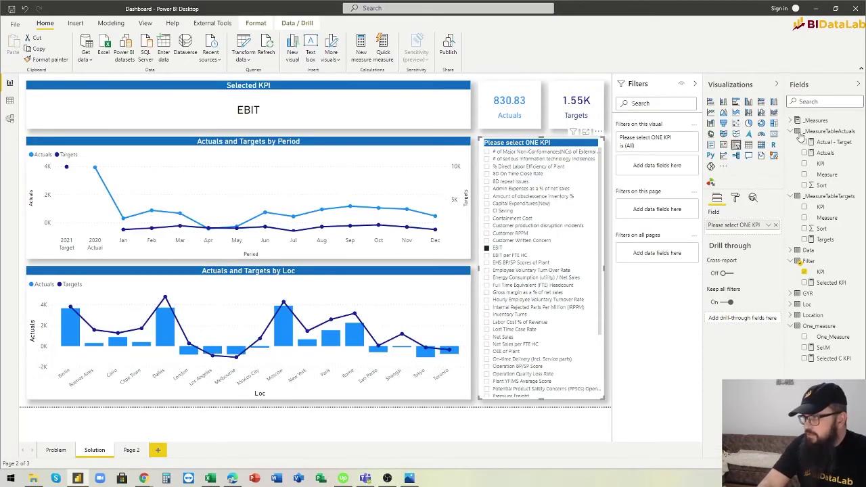
- Select the _MeasureTableActuals table in the Fields pane
click(831, 133)
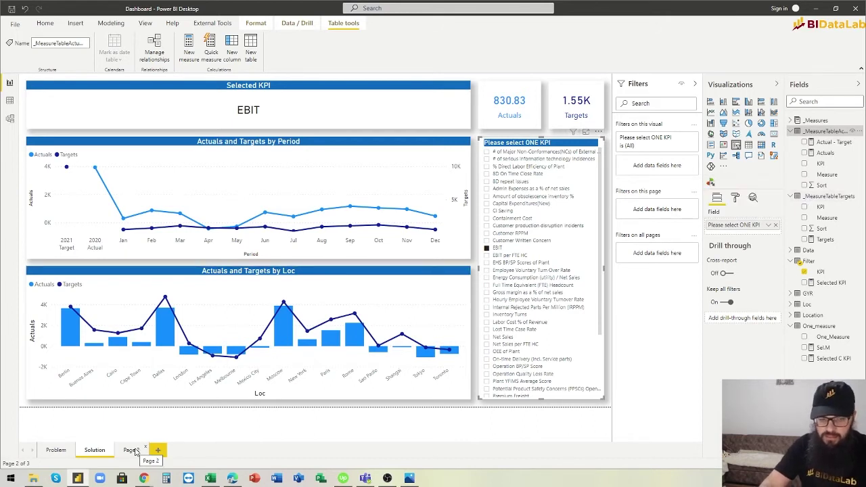
- In Excel's measures.xlsx, select the KPI columns B and F on Sheet1
key(alt+Tab)
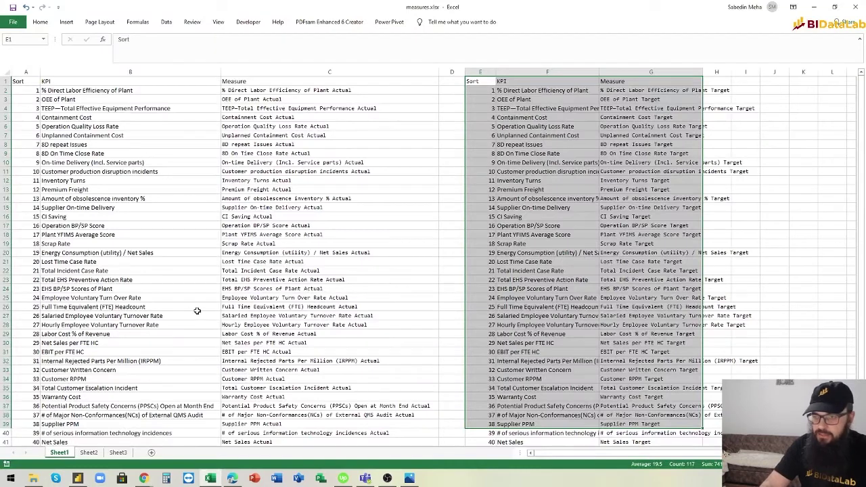
click(161, 97)
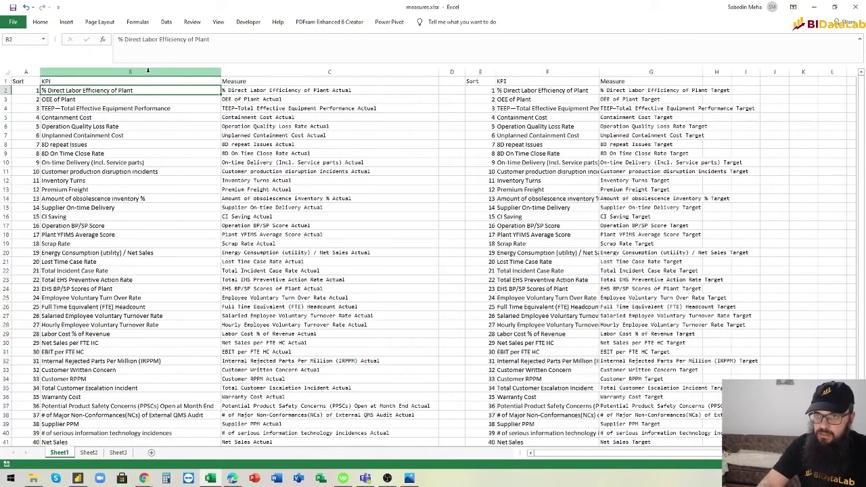
click(149, 71)
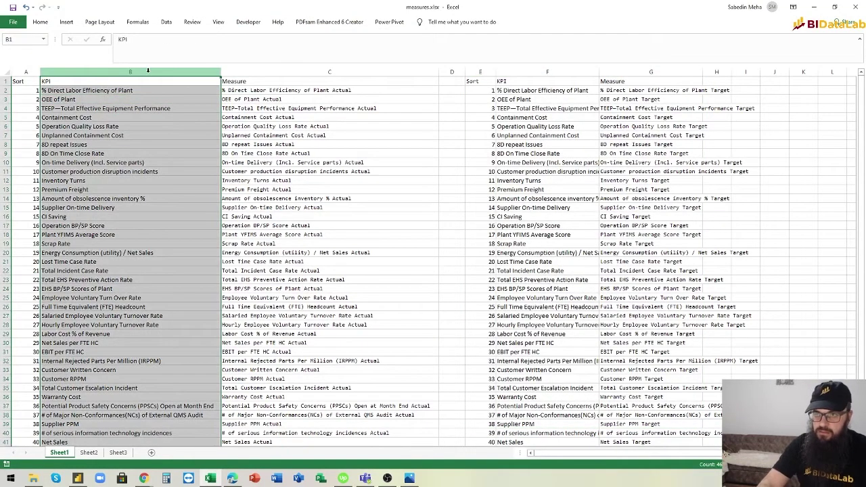
ctrl+click(554, 71)
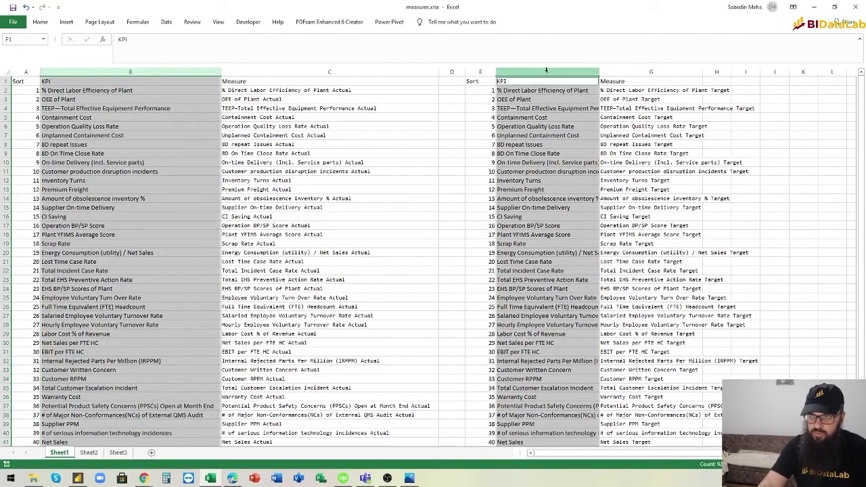
- Check the Measures and One_Measure lists on Sheet2 and Sheet3, then return to Power BI
click(91, 453)
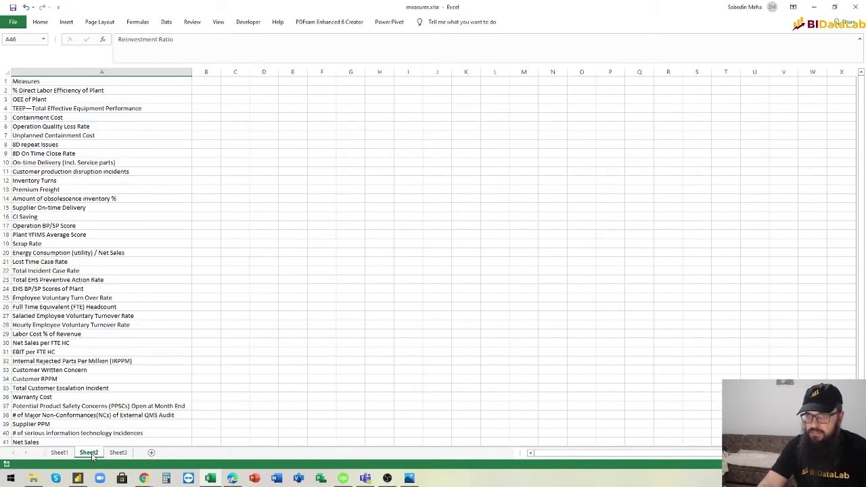
click(117, 453)
click(88, 453)
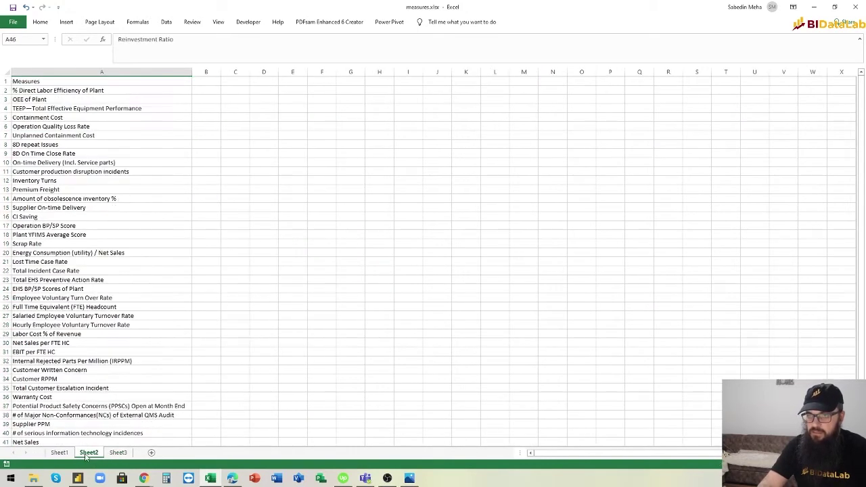
click(109, 71)
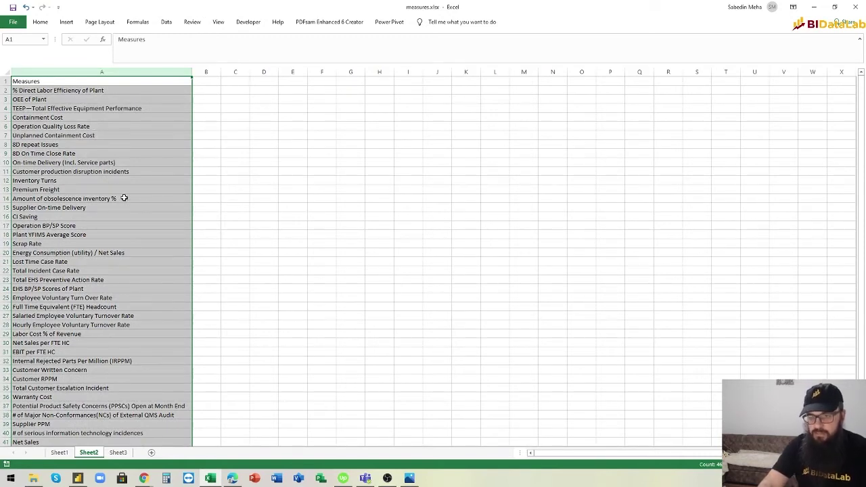
click(62, 457)
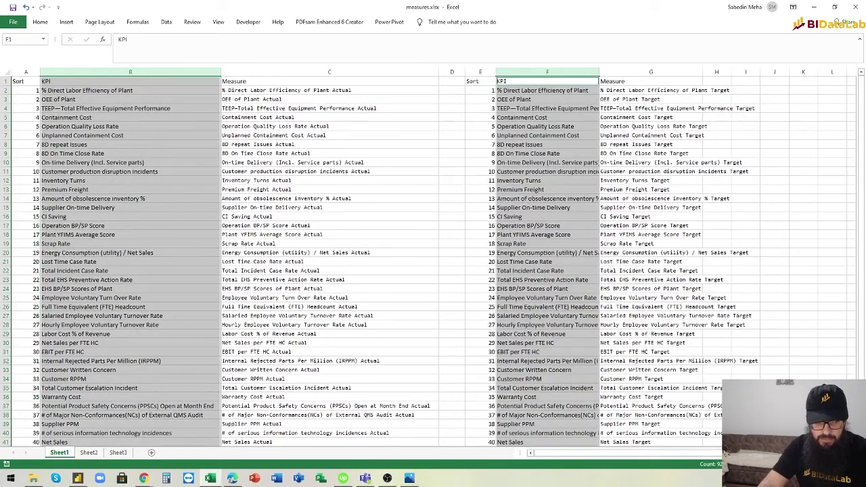
key(alt+Tab)
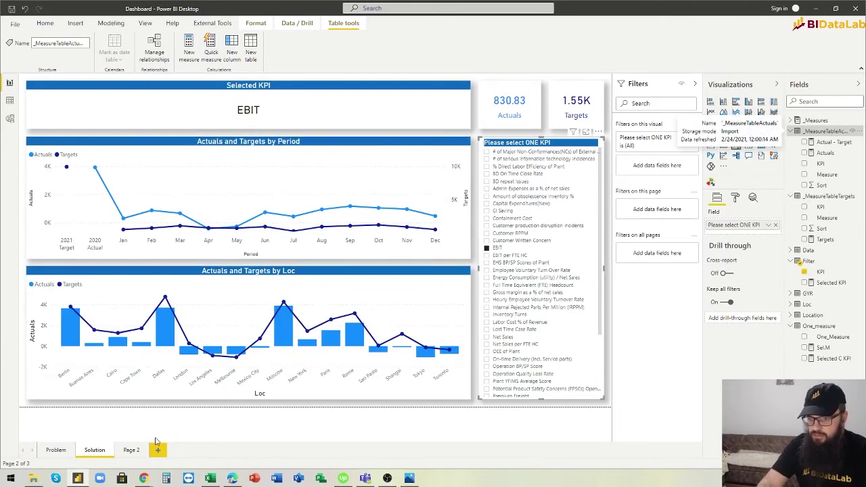
- Go to Page 2 and briefly edit the Filter title text, then leave it
click(134, 452)
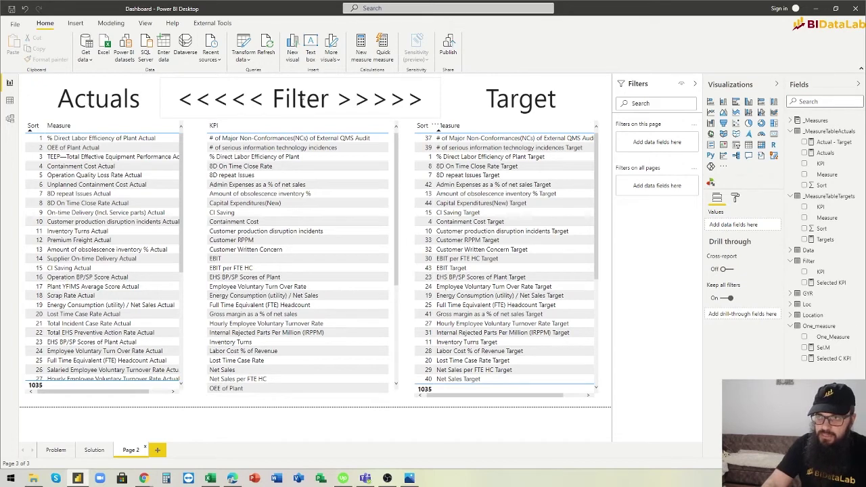
click(305, 99)
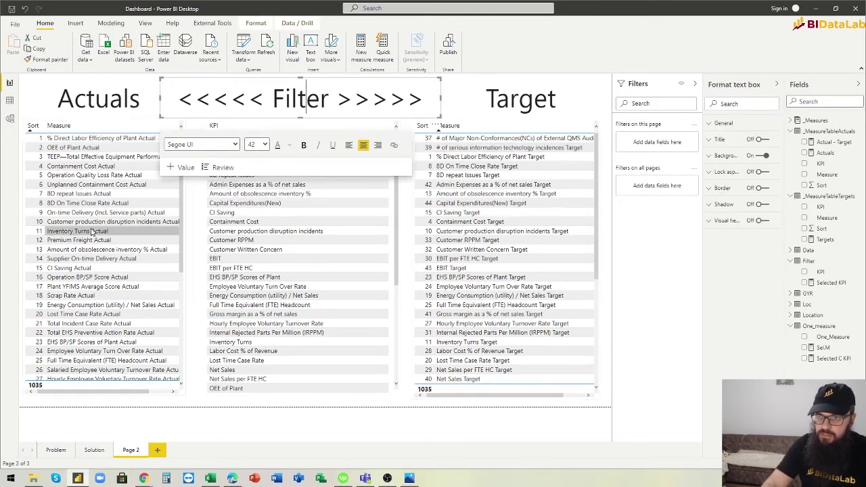
click(190, 249)
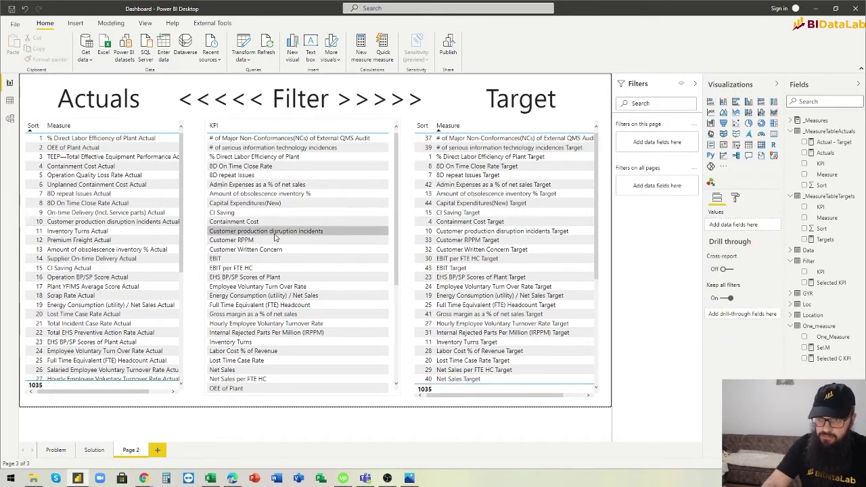
- Step the KPI slicer through several KPIs, ending on Customer Written Concern in both tables
click(256, 233)
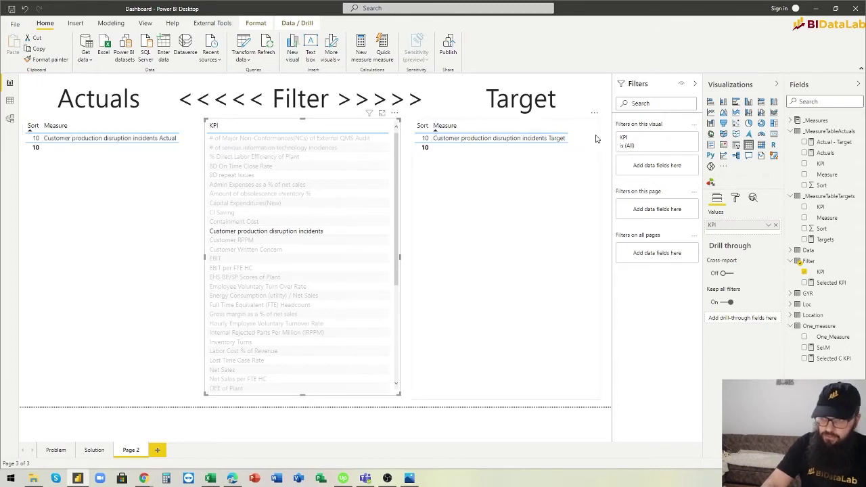
click(315, 325)
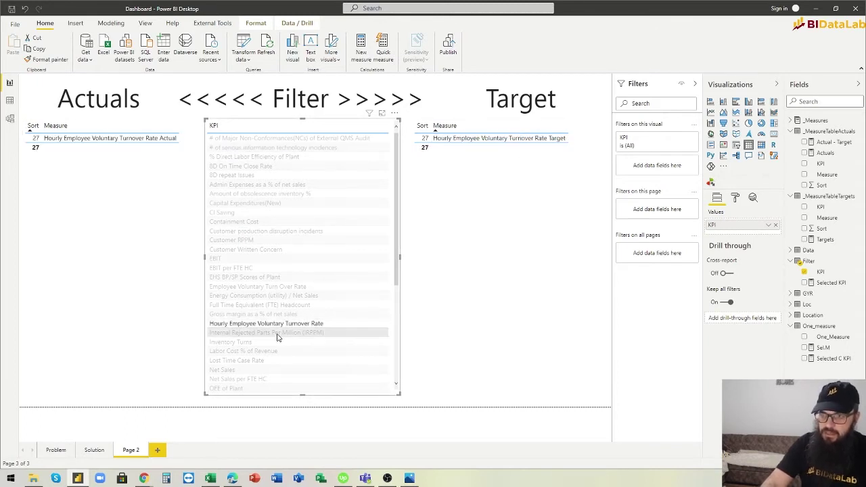
key(Down)
key(Down)
key(Down)
key(Down)
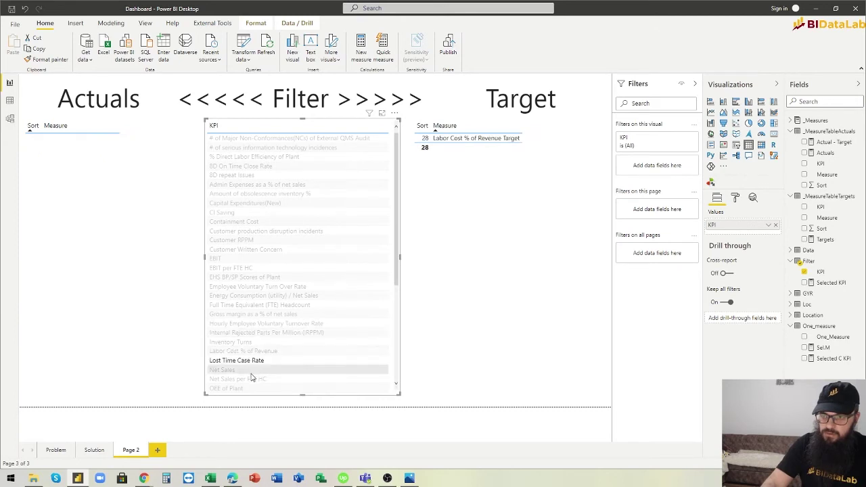
key(Down)
key(Down)
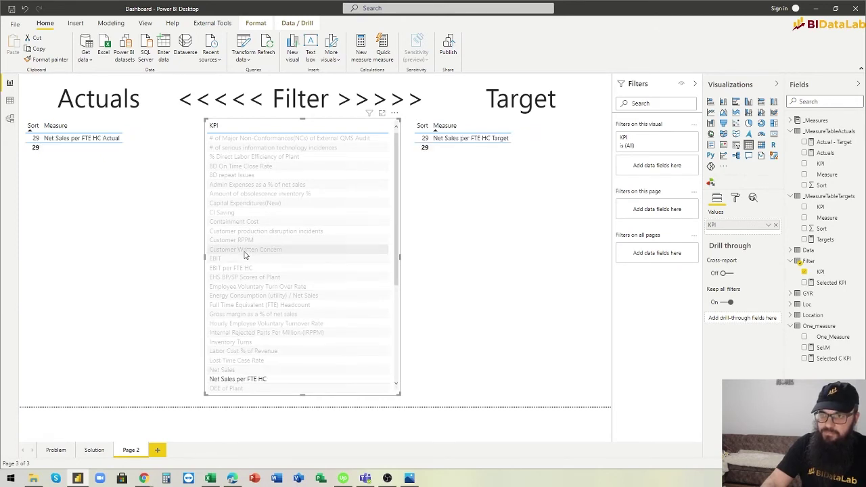
click(245, 251)
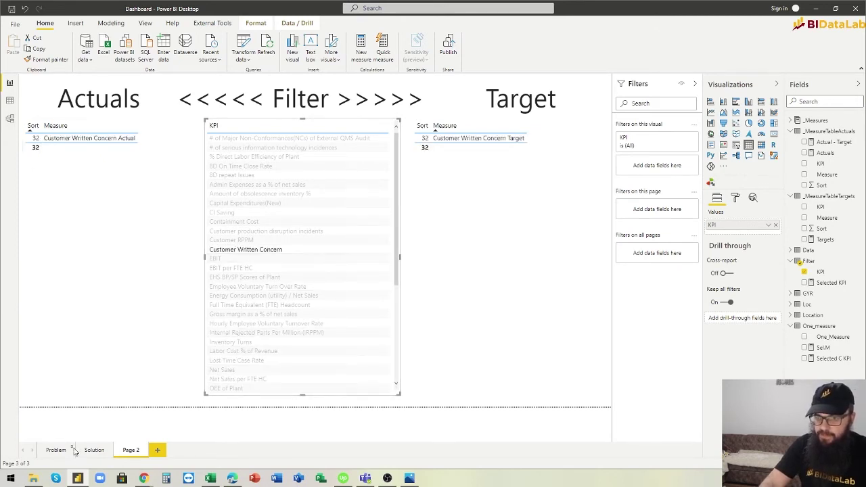
- On the Solution page, select the KPI slicer and switch the report to Customer RPPM
click(95, 450)
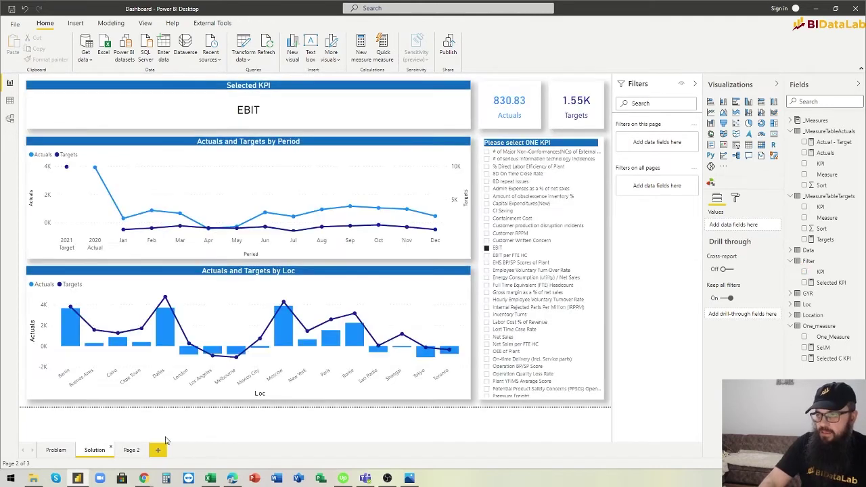
click(514, 144)
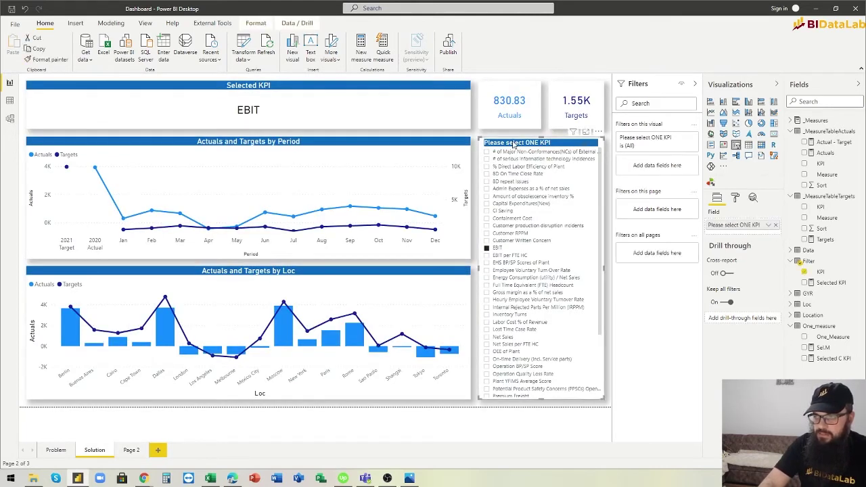
click(499, 234)
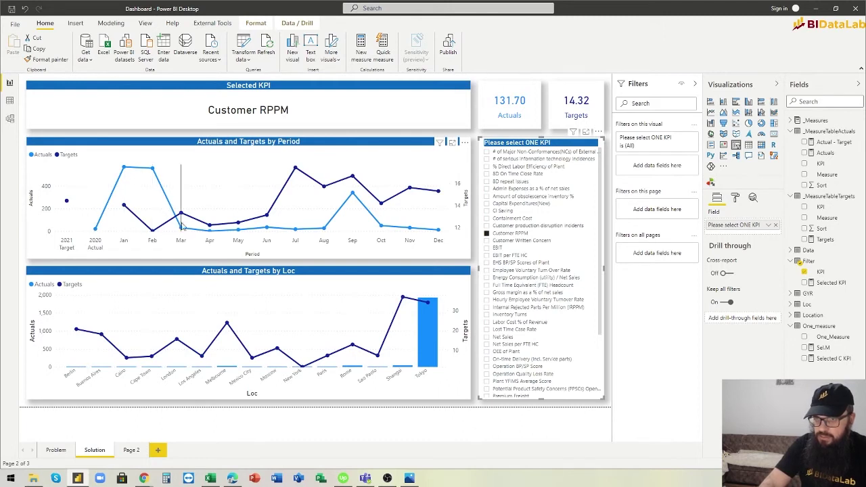
- Try Net Sales, EBIT and other KPIs, ending on Customer production disruption incidents; select _MeasureTableTargets
mouse_move(242, 232)
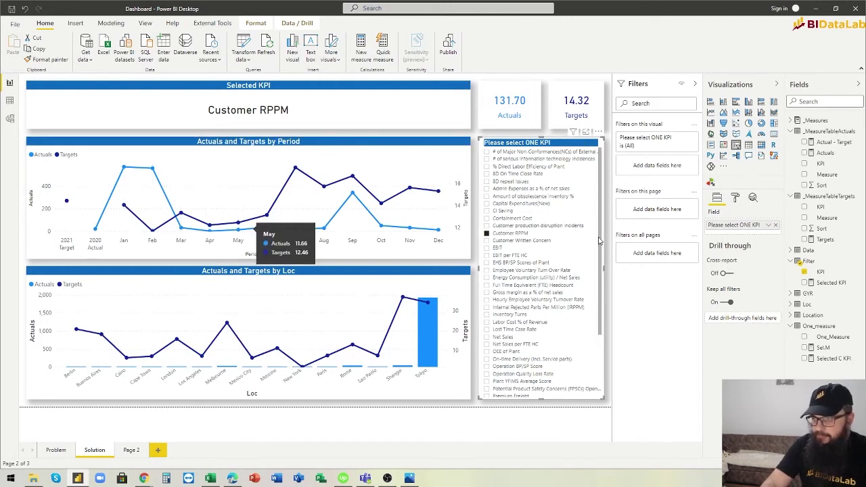
click(488, 338)
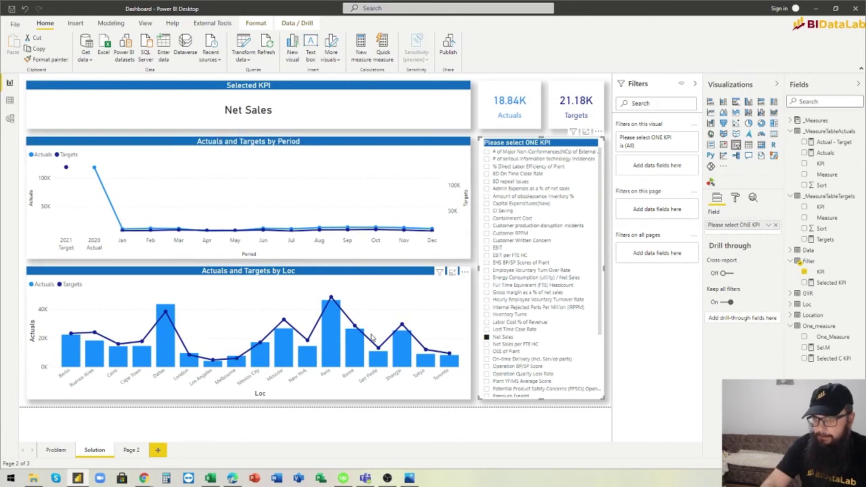
click(486, 270)
click(487, 248)
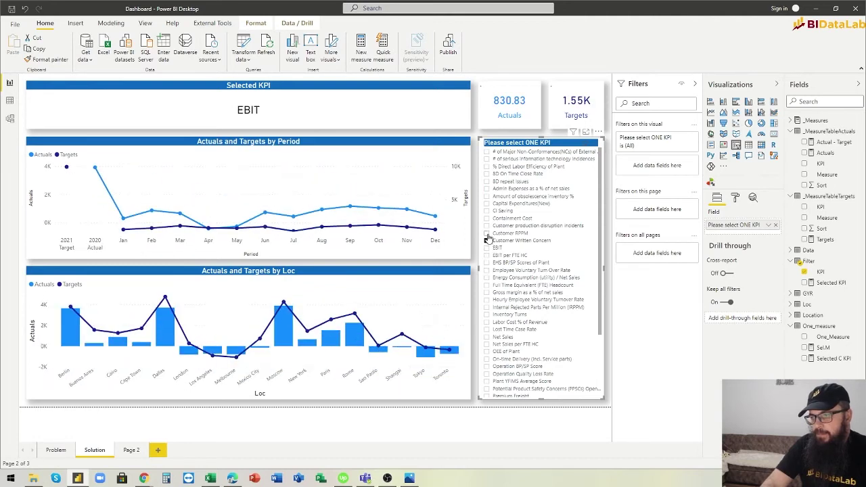
click(487, 240)
click(487, 232)
click(487, 226)
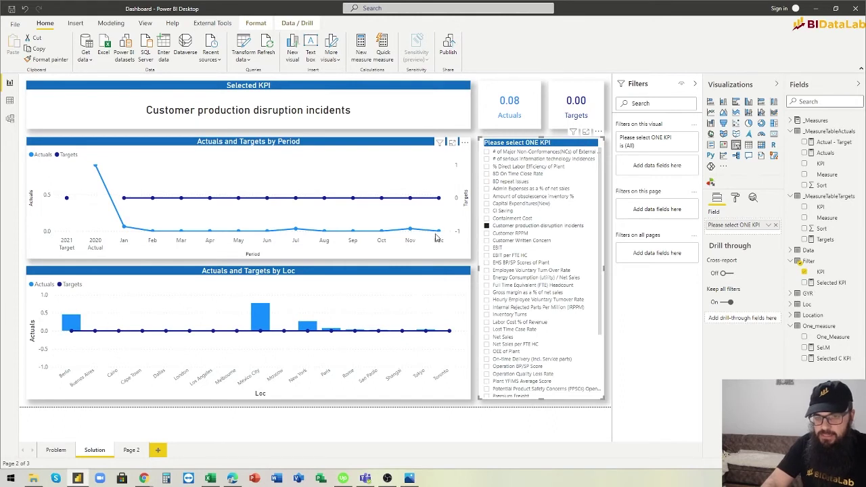
click(835, 201)
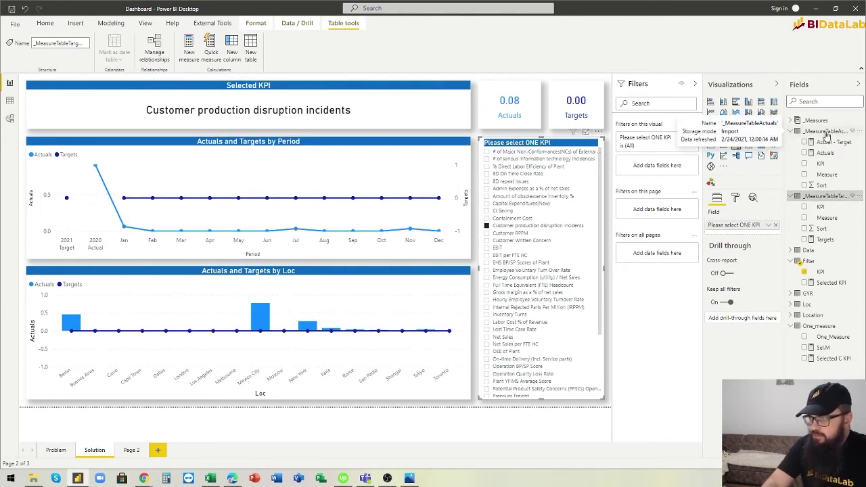
- In Model view, narrow the Filter table card and drag it between the Actuals and Targets measure tables
click(9, 119)
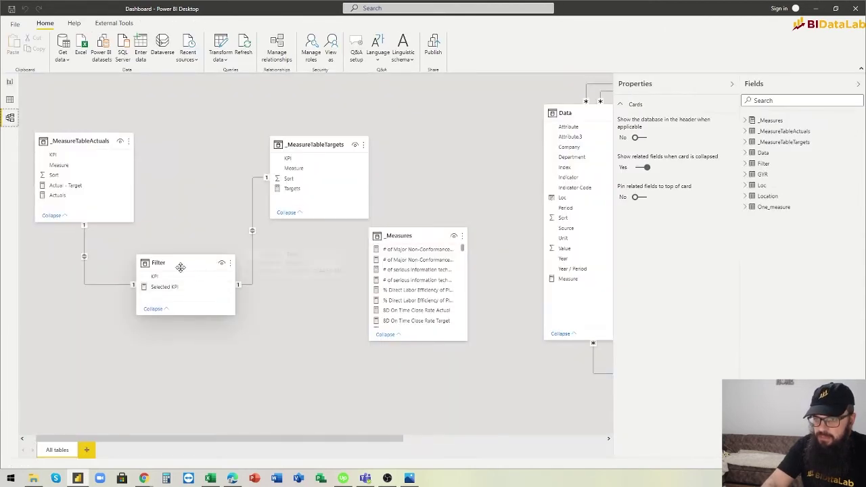
drag(180, 264, 194, 229)
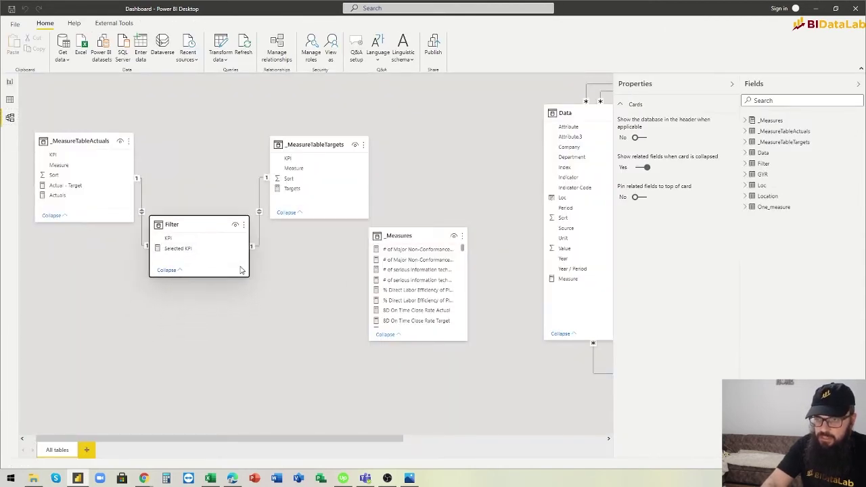
drag(249, 269, 217, 270)
drag(188, 228, 195, 259)
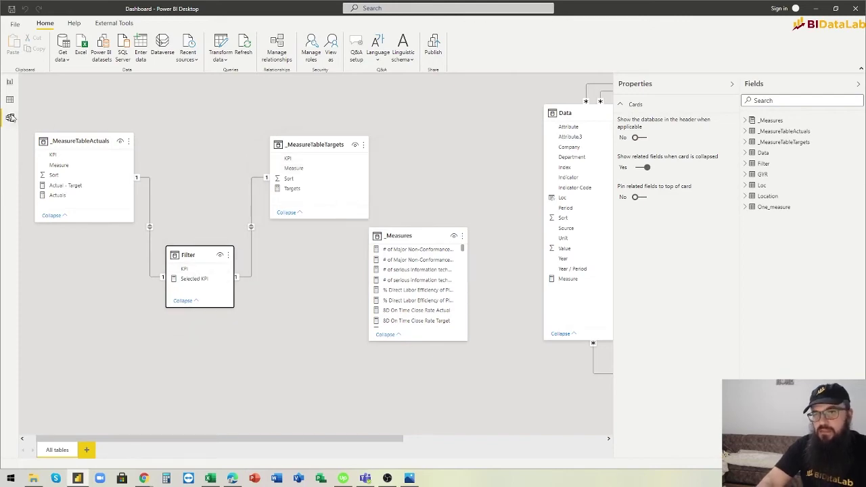
click(10, 82)
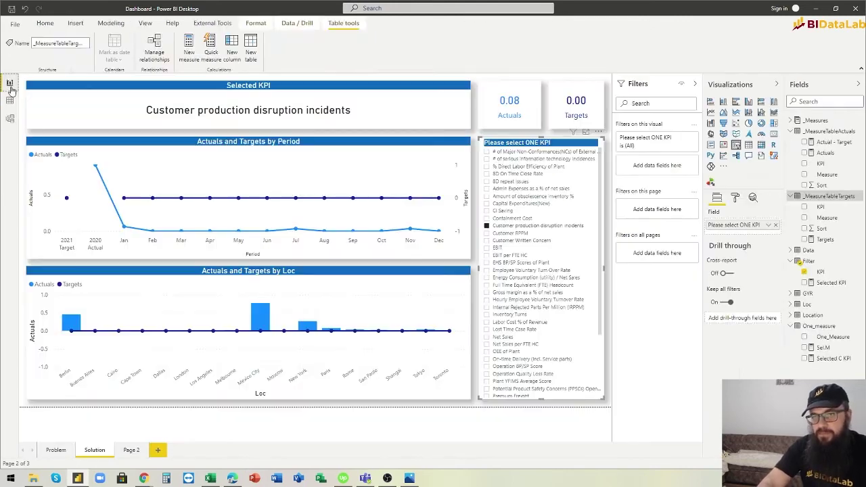
- Cycle the KPI slicer from FTE Headcount through Inventory Turns, Net Sales, down to OEE of Plant
click(487, 285)
click(486, 292)
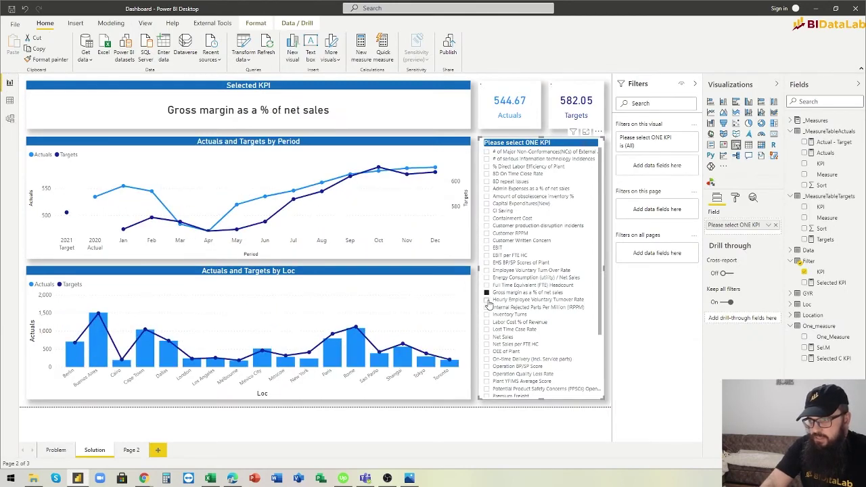
click(487, 299)
click(487, 307)
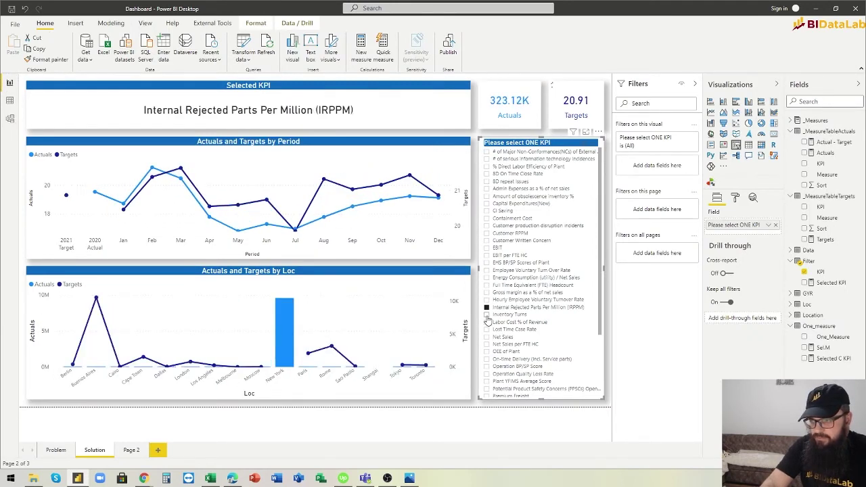
click(486, 315)
click(486, 323)
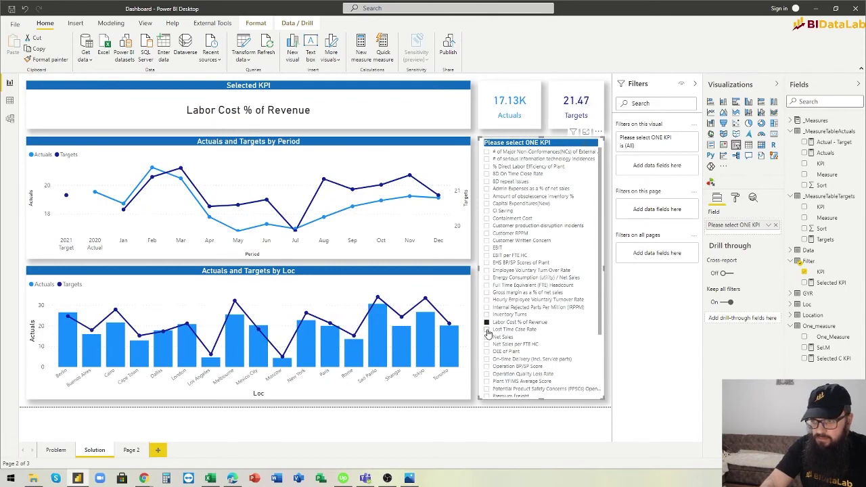
click(486, 329)
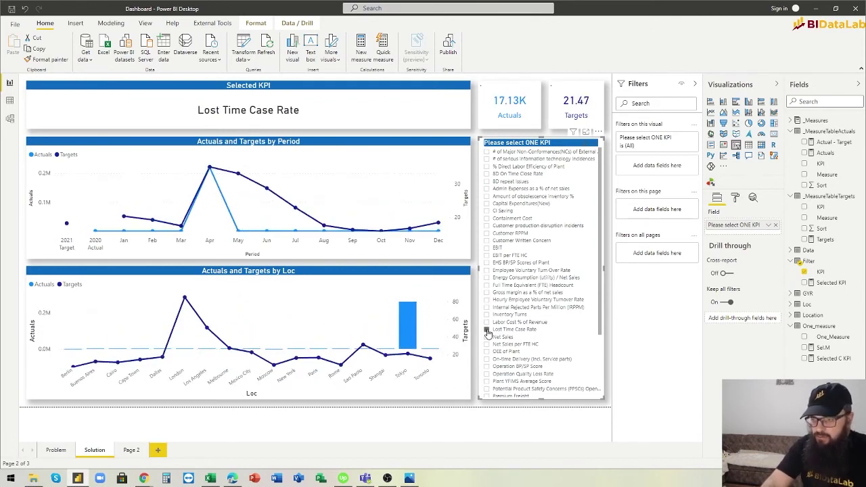
click(486, 337)
click(487, 345)
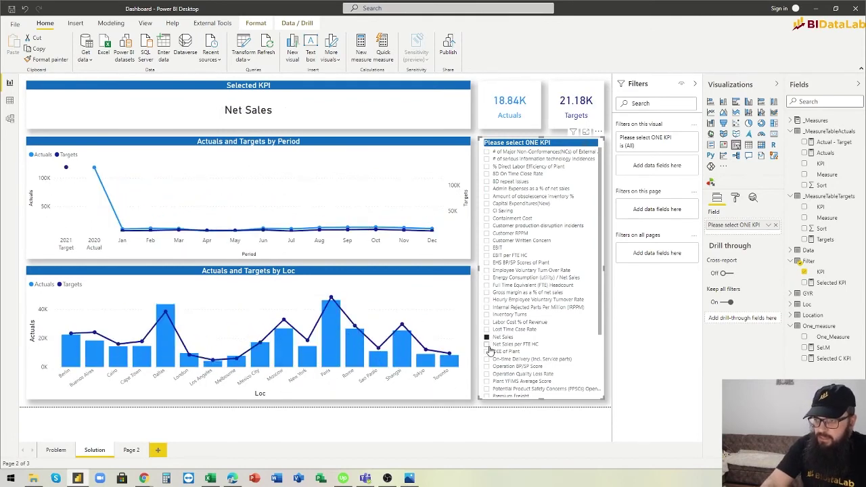
click(487, 352)
- Continue through On-time Delivery, Scrap Rate and Supplier PPM, finishing on PPSCs Open at Month End
click(487, 359)
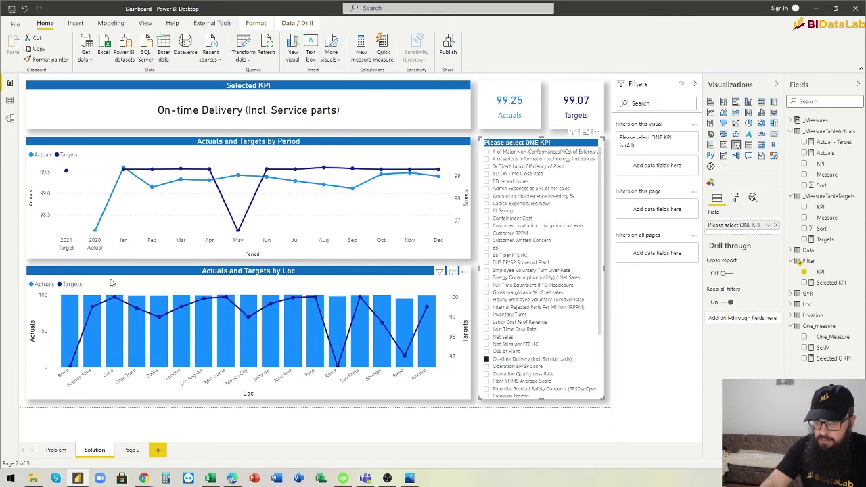
click(487, 366)
click(487, 374)
scroll(488, 375, down, 3)
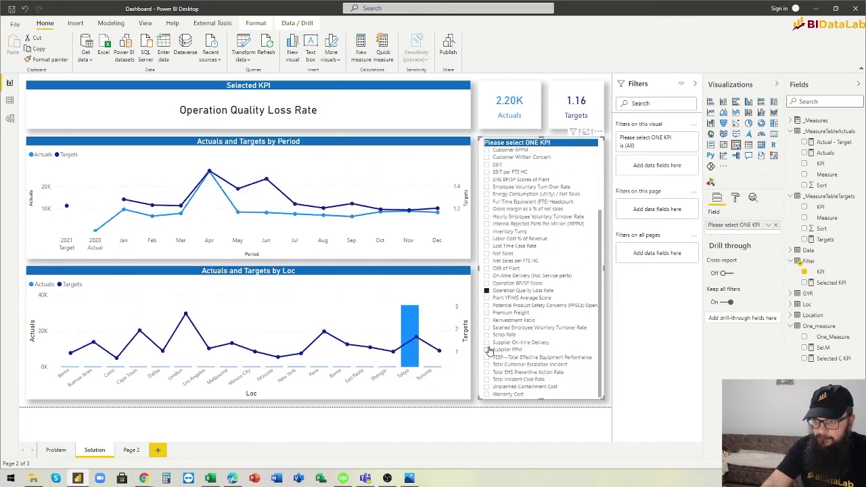
click(487, 335)
click(486, 342)
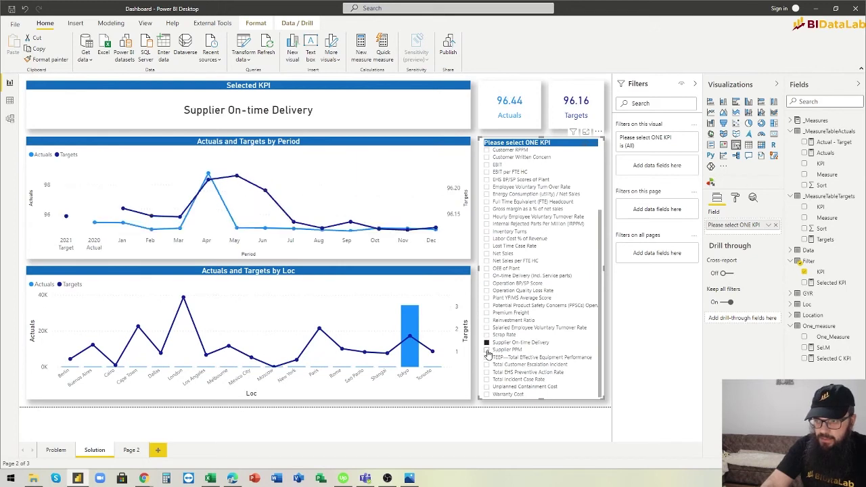
click(487, 349)
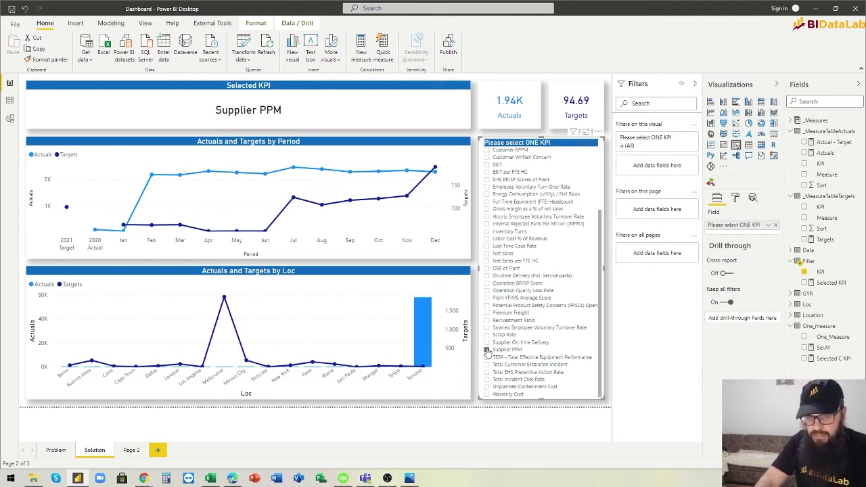
click(487, 305)
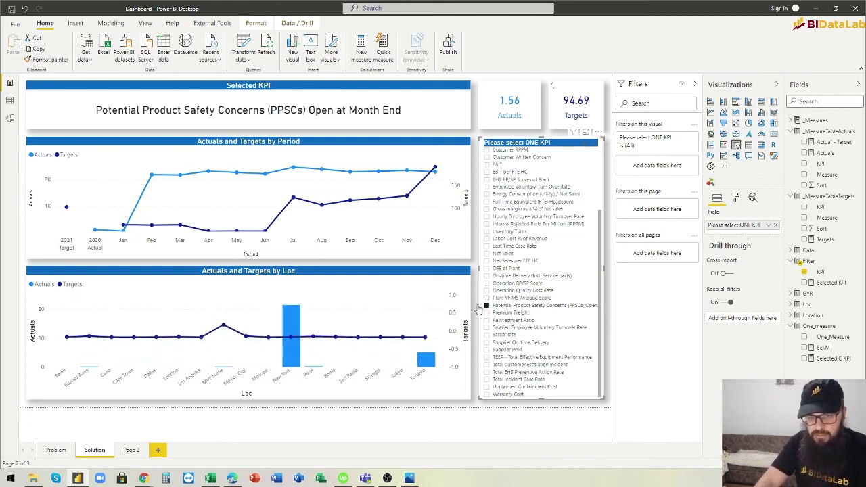